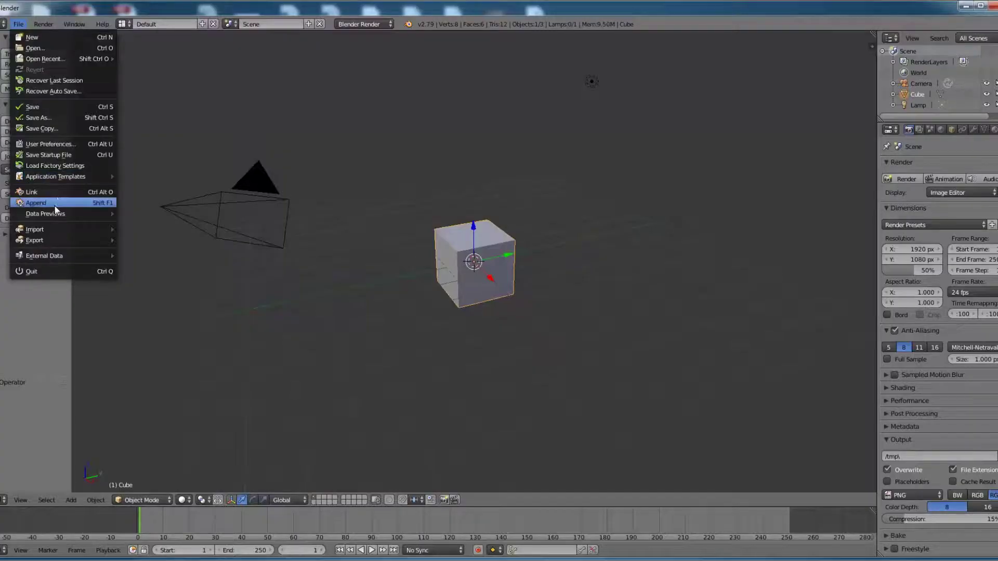
Step: Link the Plane object from the library file into the scene
{"action": "left_click", "coordinate": [59, 192]}
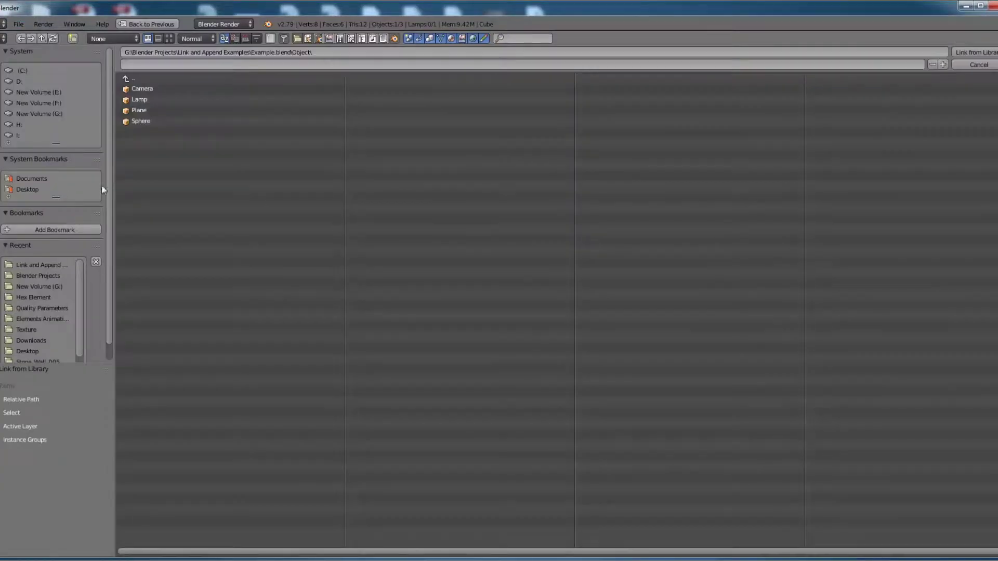
{"action": "left_click", "coordinate": [137, 110]}
{"action": "left_click", "coordinate": [970, 55]}
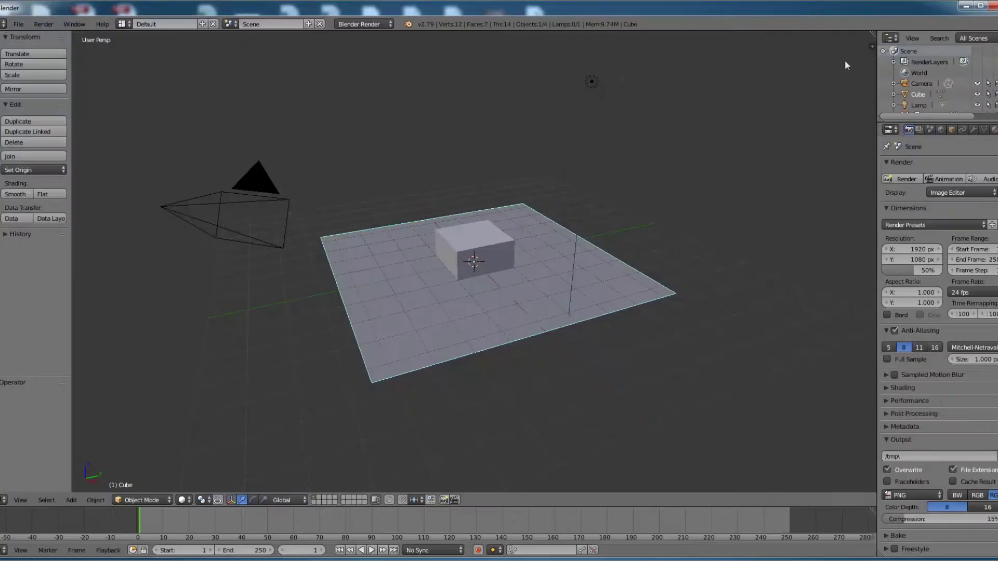
Step: Append the Sphere object from the library file into the scene
{"action": "left_click", "coordinate": [18, 24]}
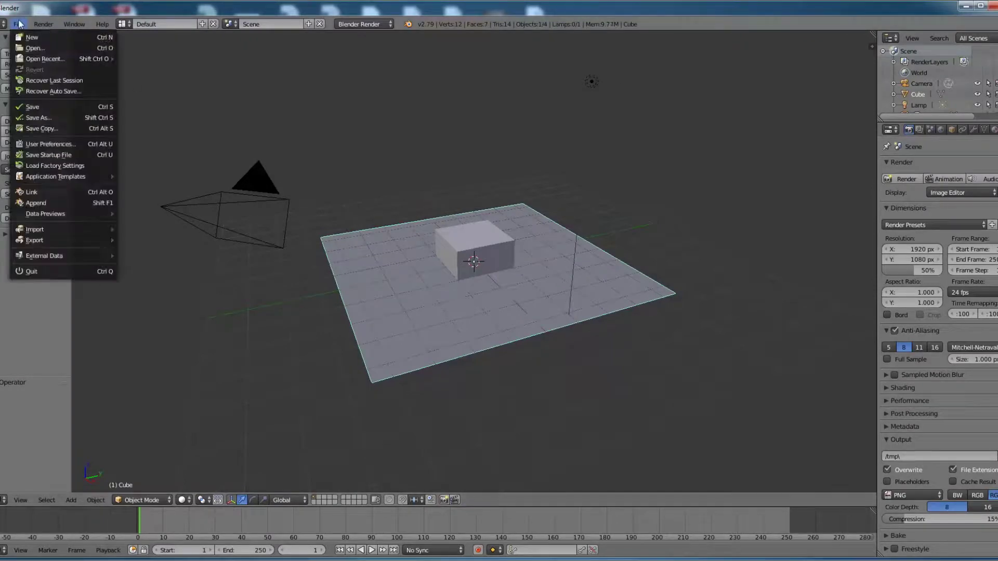
{"action": "left_click", "coordinate": [49, 202]}
{"action": "left_click", "coordinate": [142, 121]}
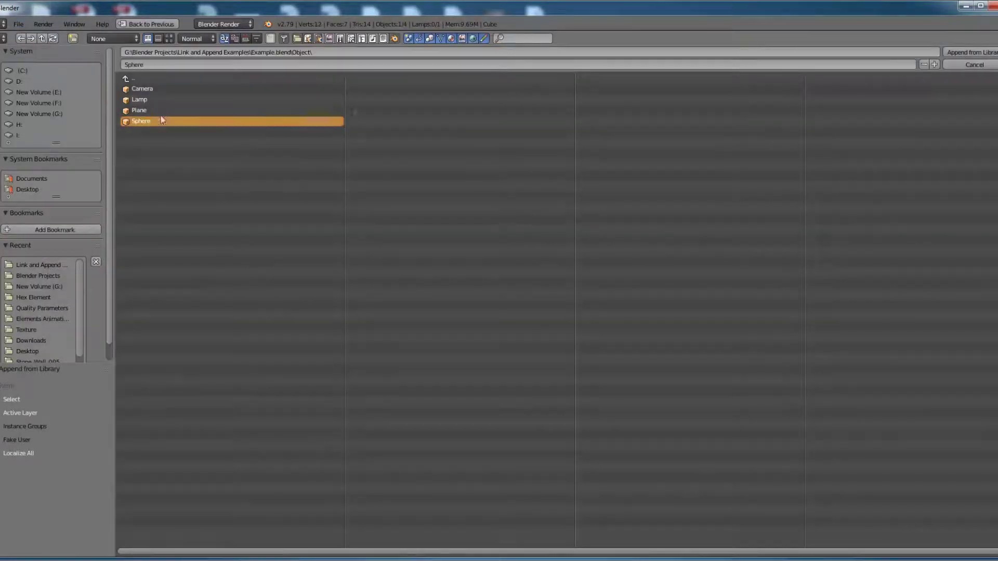
{"action": "left_click", "coordinate": [960, 53]}
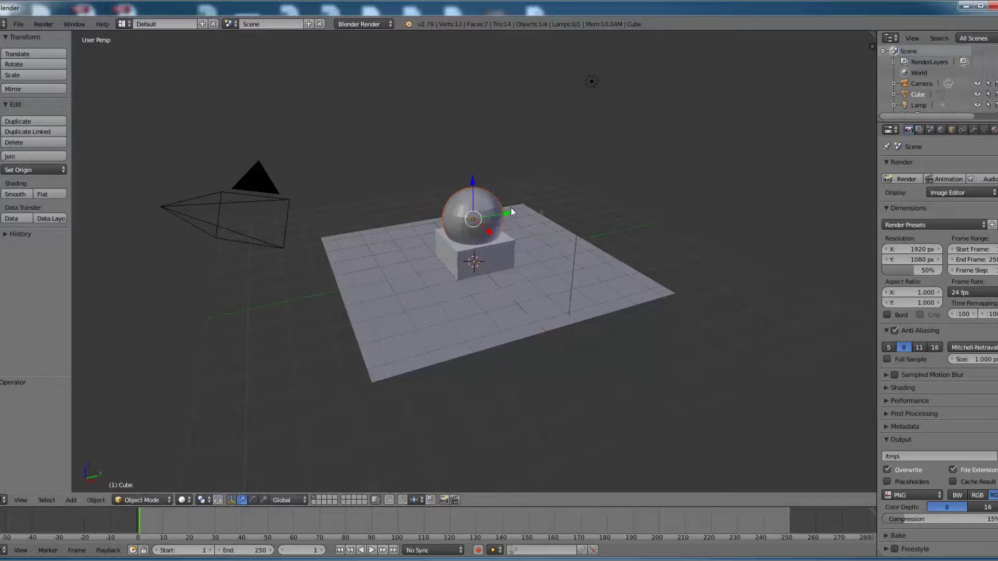
Step: Move the appended sphere off to the right
{"action": "key", "text": "g"}
{"action": "left_click", "coordinate": [647, 173]}
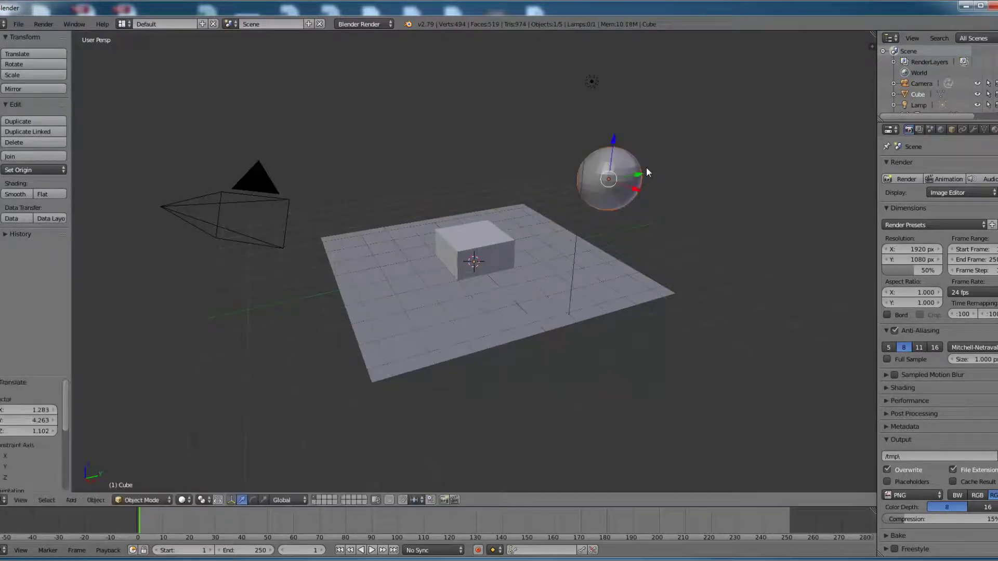
{"action": "middle_click_drag", "start_coordinate": [647, 172], "coordinate": [656, 225]}
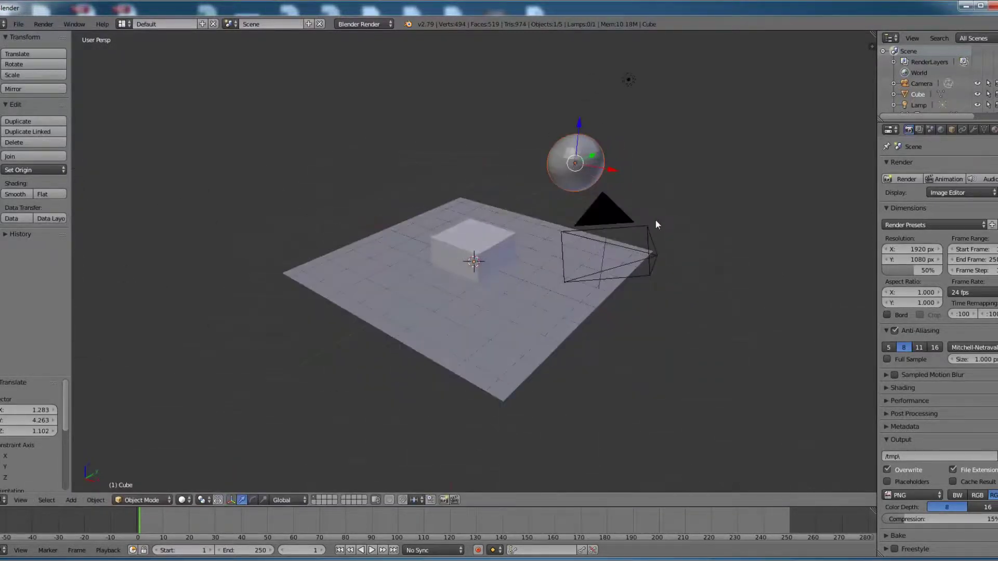
Step: Raise the cube about 3 units along the Z axis
{"action": "right_click", "coordinate": [501, 316]}
{"action": "right_click", "coordinate": [470, 248]}
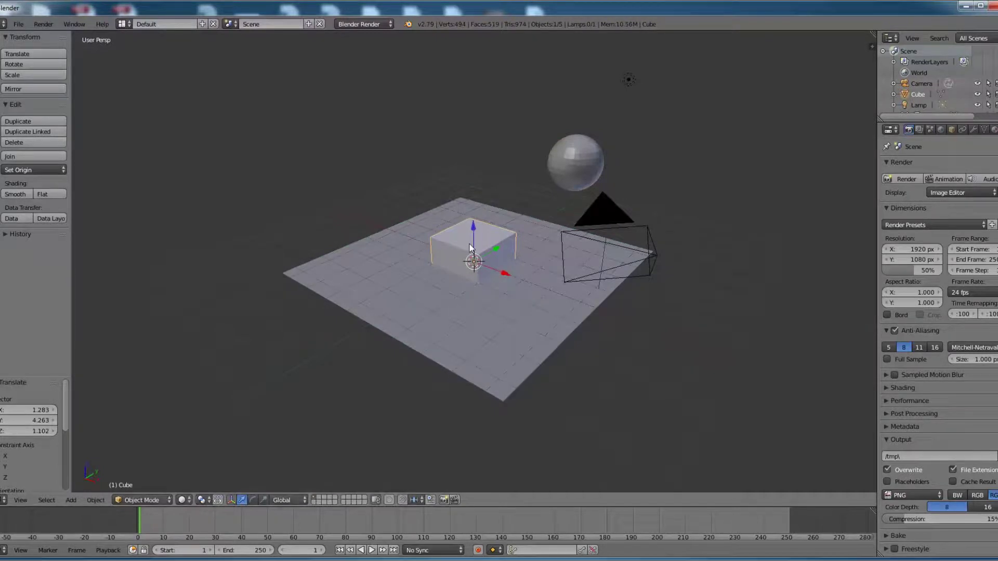
{"action": "key", "text": "g"}
{"action": "key", "text": "z"}
{"action": "left_click", "coordinate": [481, 158]}
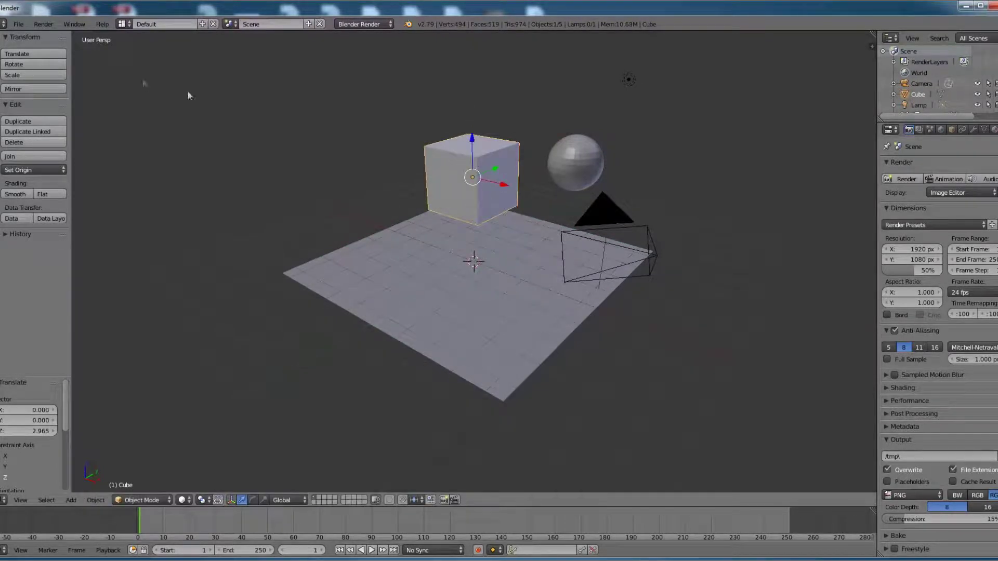
Step: Browse Example.blend's data categories in the Link file browser
{"action": "left_click", "coordinate": [18, 24]}
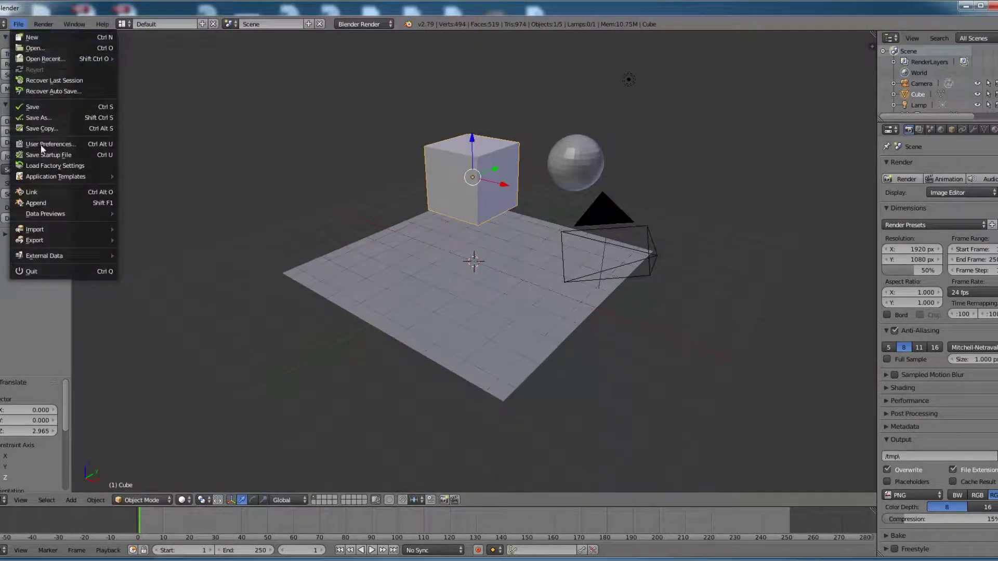
{"action": "left_click", "coordinate": [43, 193]}
{"action": "left_click", "coordinate": [151, 111]}
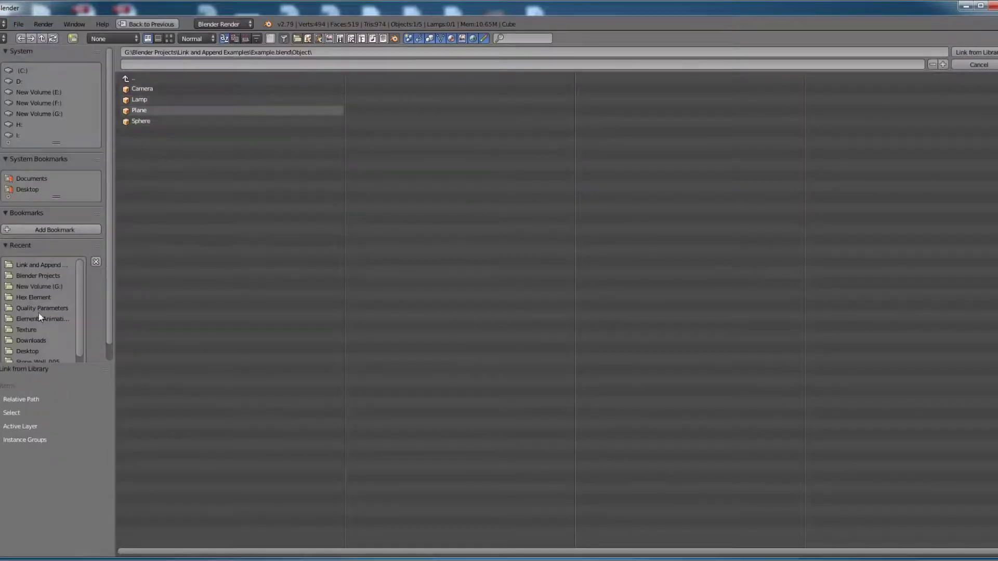
{"action": "left_click", "coordinate": [40, 266]}
{"action": "double_click", "coordinate": [138, 88]}
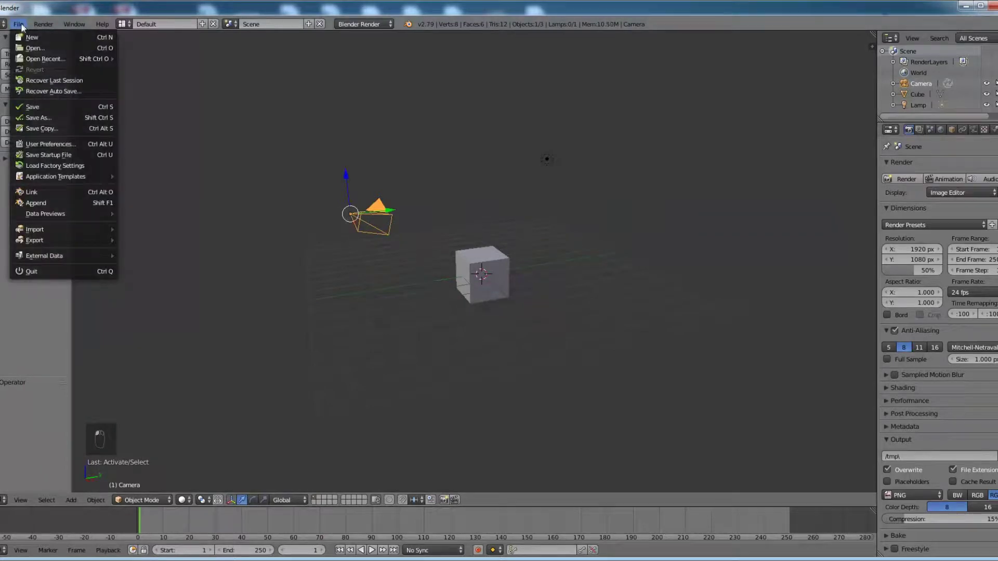
Step: Delete the default cube and add a plane scaled about eightfold
{"action": "right_click", "coordinate": [475, 262]}
{"action": "key", "text": "Delete"}
{"action": "left_click", "coordinate": [475, 261]}
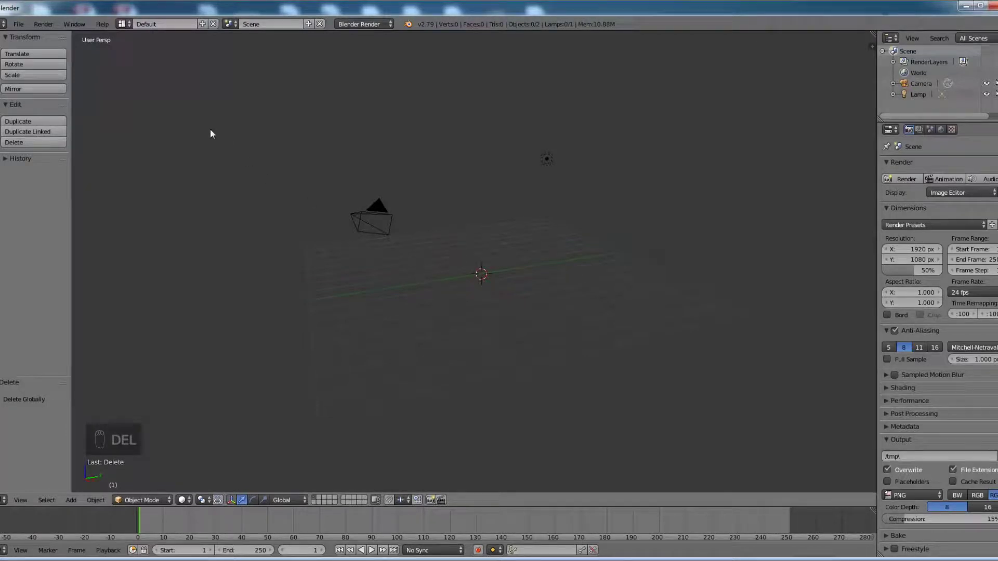
{"action": "key", "text": "shift+a"}
{"action": "left_click", "coordinate": [244, 127]}
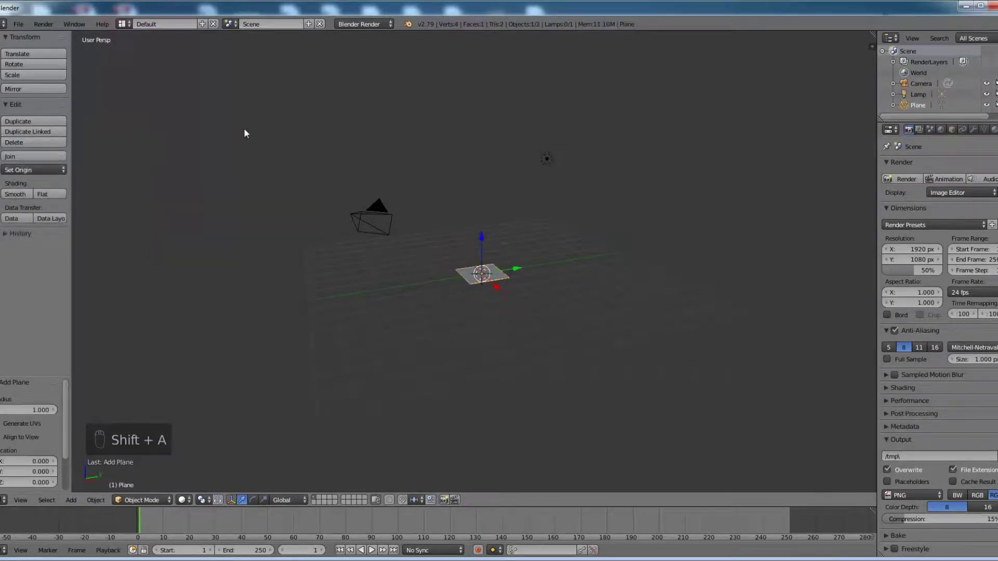
{"action": "key", "text": "s"}
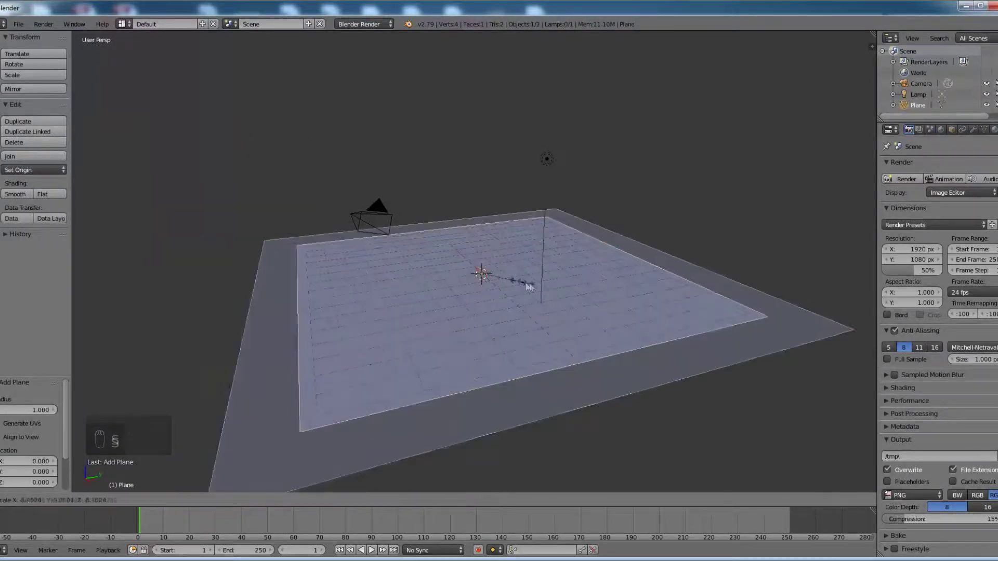
{"action": "left_click", "coordinate": [516, 285]}
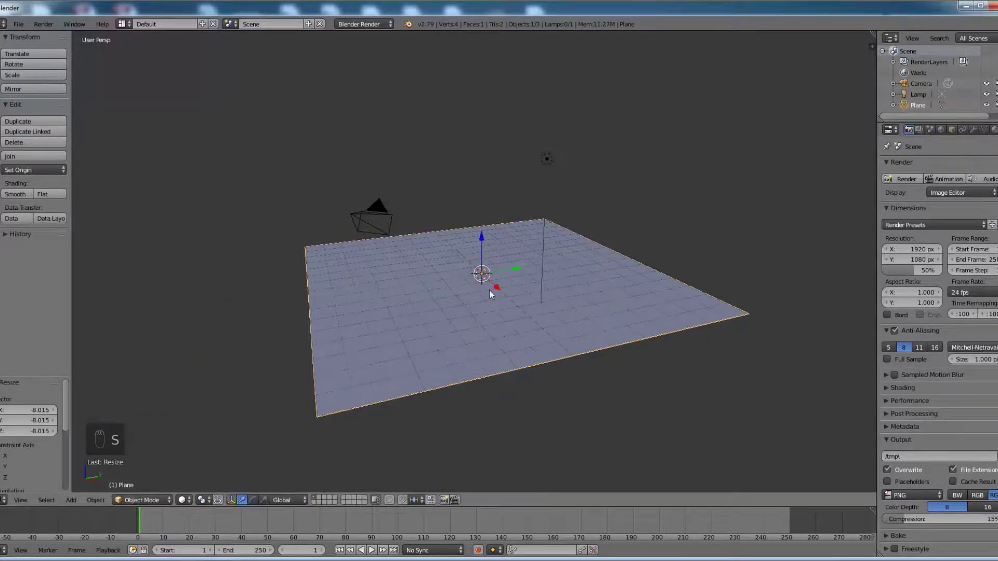
Step: Add a UV sphere and raise it 1.929 units along Z above the plane
{"action": "key", "text": "shift+a"}
{"action": "mouse_move", "coordinate": [489, 290]}
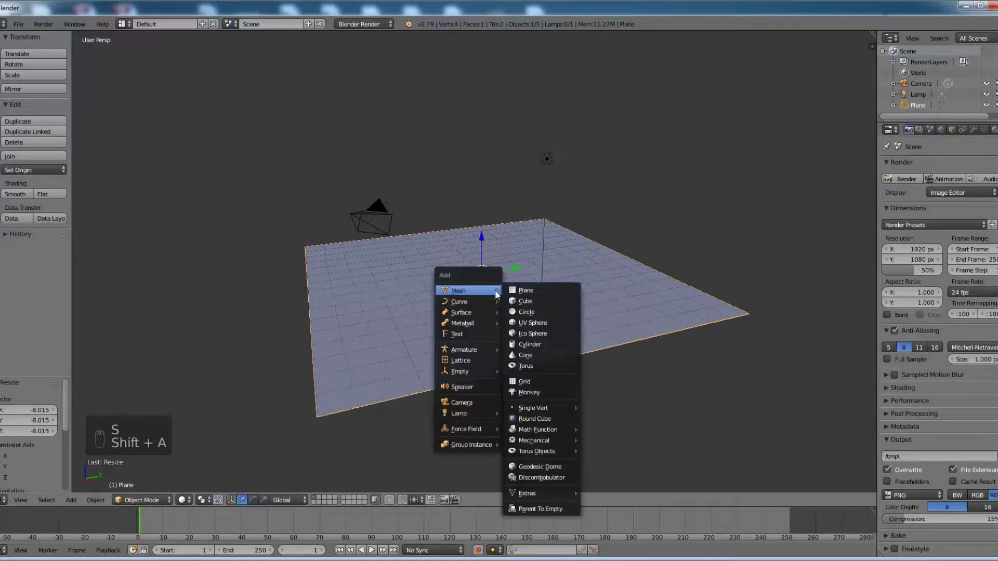
{"action": "left_click", "coordinate": [525, 323]}
{"action": "key", "text": "g"}
{"action": "key", "text": "z"}
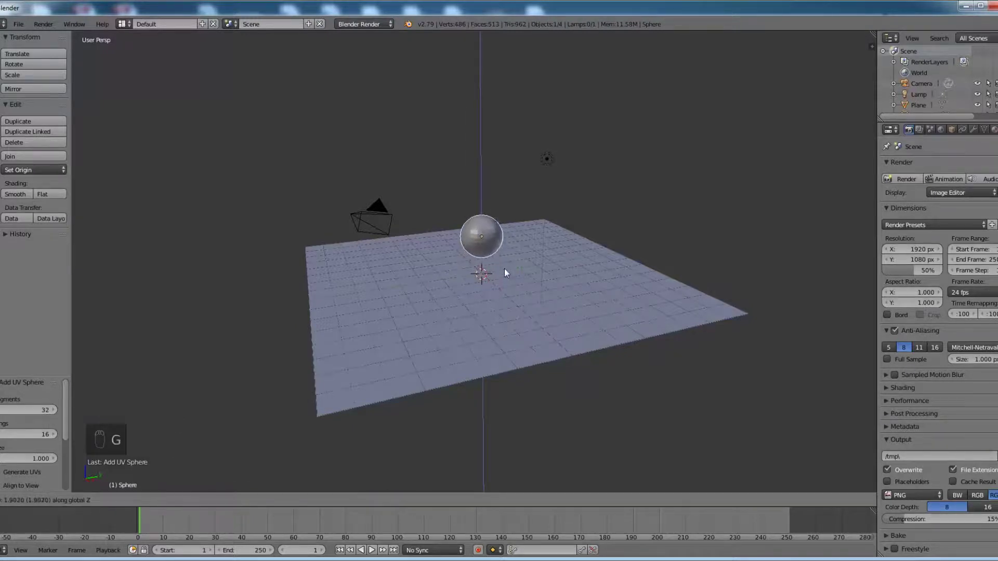
{"action": "left_click", "coordinate": [504, 268]}
{"action": "middle_click_drag", "start_coordinate": [504, 267], "coordinate": [484, 273]}
{"action": "left_click", "coordinate": [16, 27]}
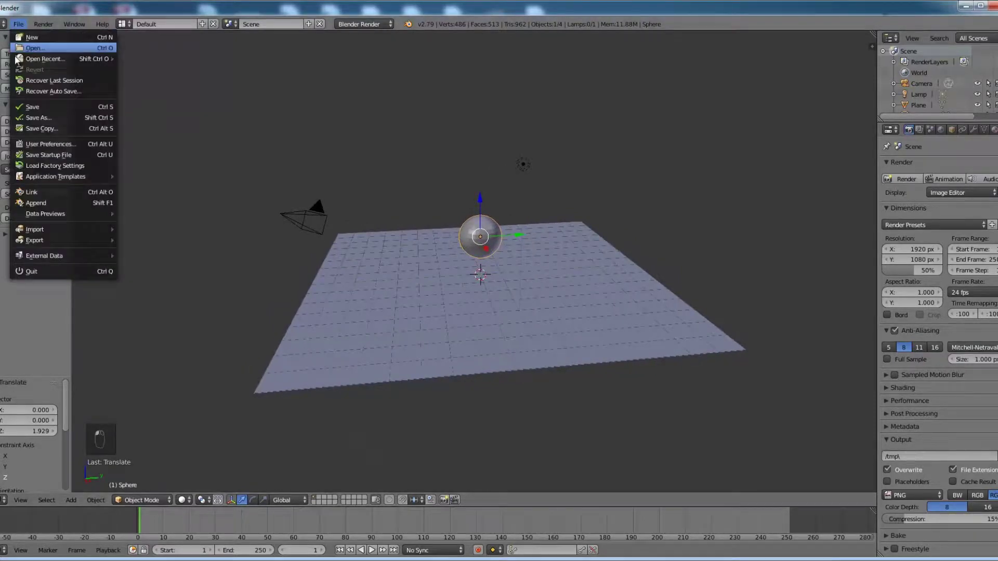
Step: Save the plane-and-sphere scene under the new name Example.blend
{"action": "left_click", "coordinate": [31, 113]}
{"action": "left_click", "coordinate": [169, 65]}
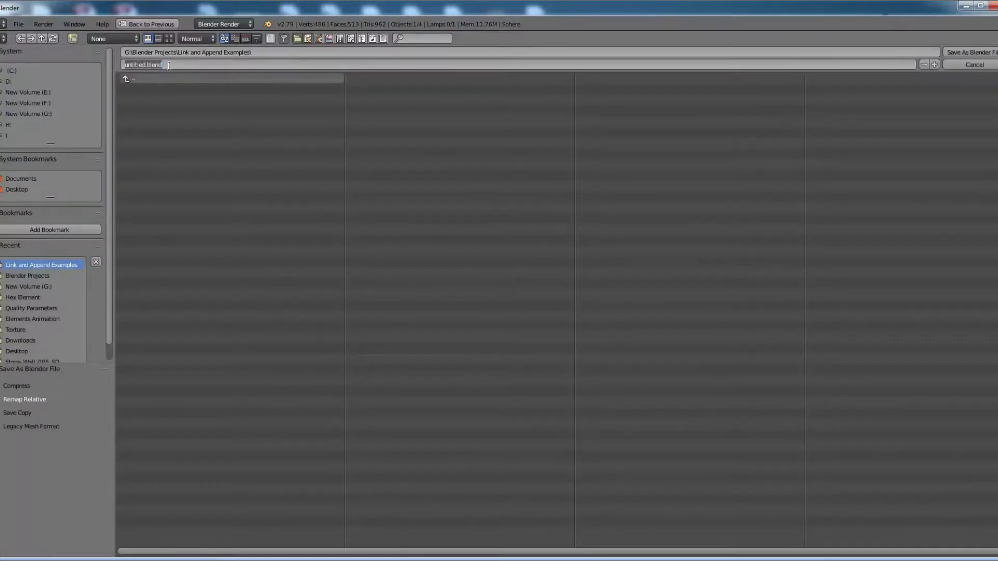
{"action": "type", "text": "c"}
{"action": "key", "text": "Return"}
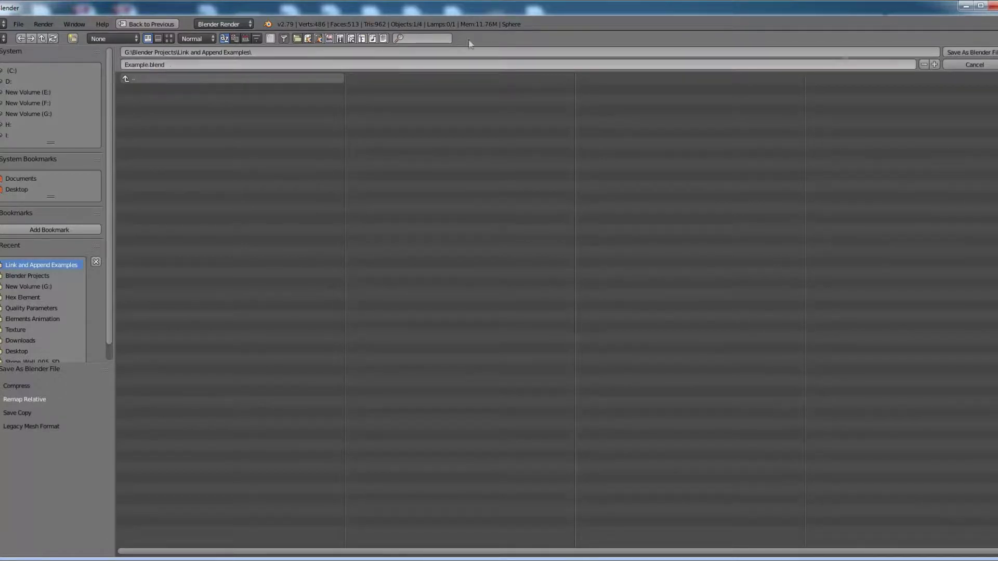
{"action": "left_click", "coordinate": [945, 53]}
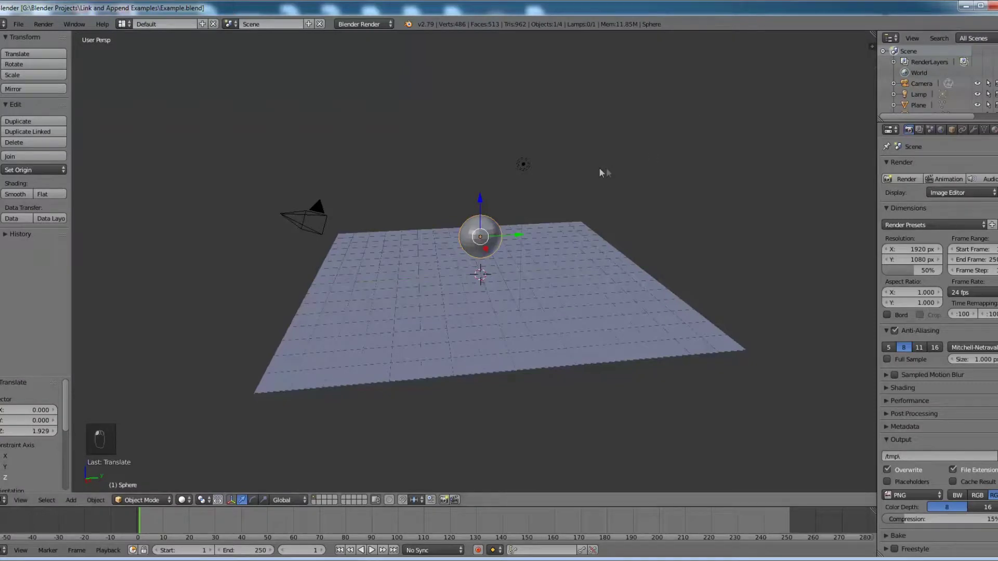
{"action": "mouse_move", "coordinate": [606, 167]}
{"action": "middle_mouse_down"}
{"action": "mouse_move", "coordinate": [630, 164]}
{"action": "mouse_move", "coordinate": [596, 181]}
{"action": "middle_mouse_up"}
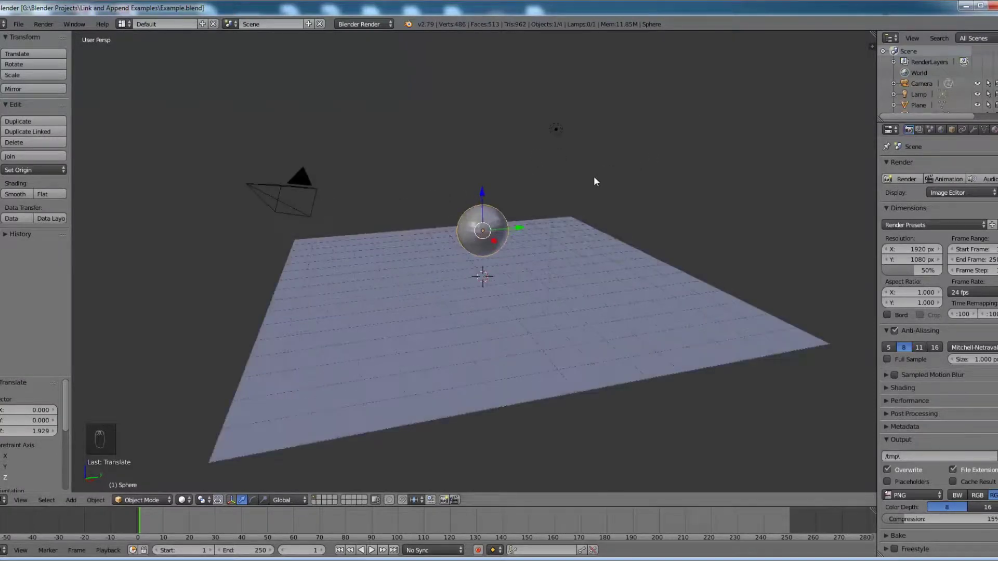
Step: Reload the start-up file to get a fresh default scene
{"action": "left_click", "coordinate": [19, 23]}
{"action": "left_click", "coordinate": [25, 35]}
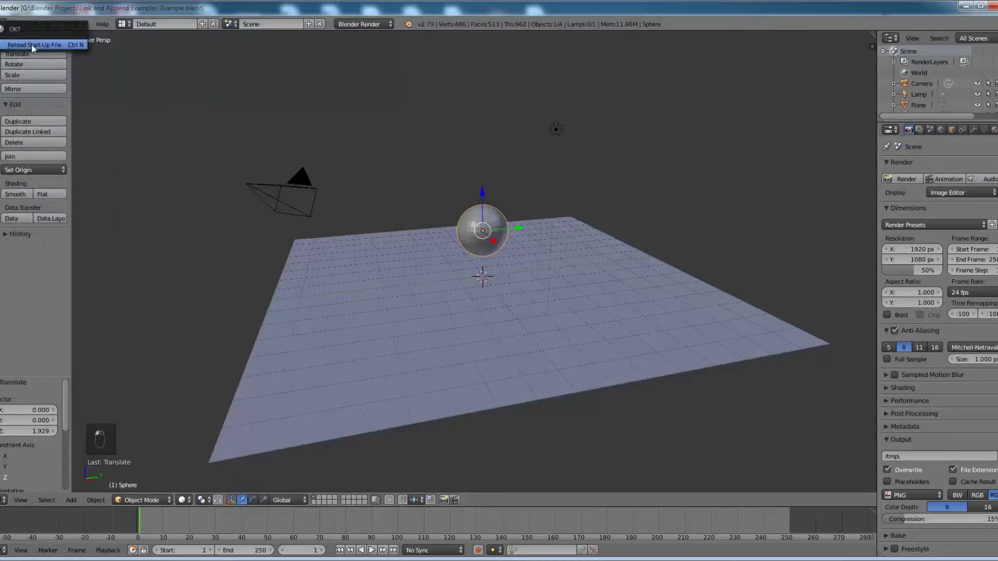
{"action": "left_click", "coordinate": [31, 44]}
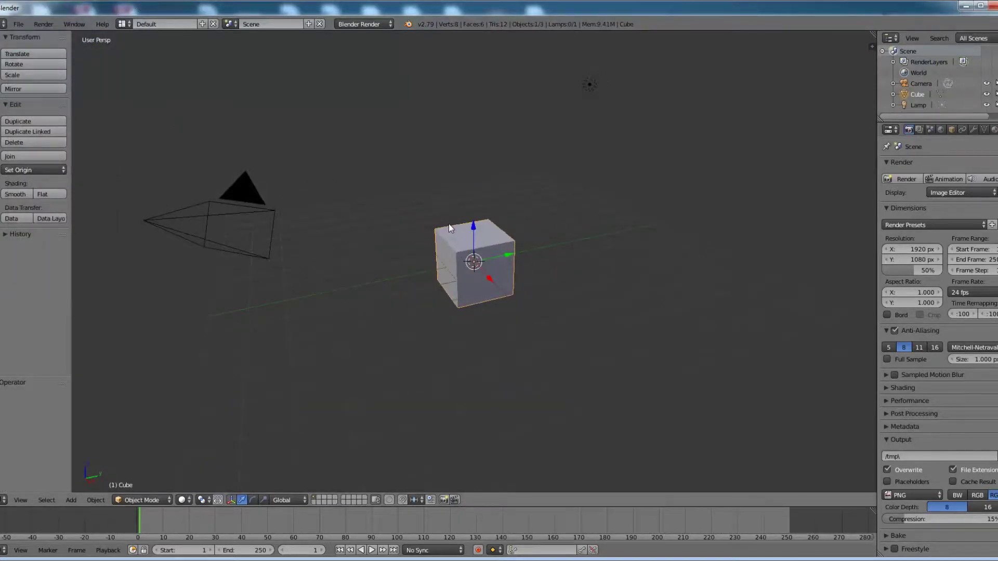
{"action": "middle_click_drag", "start_coordinate": [449, 229], "coordinate": [498, 249]}
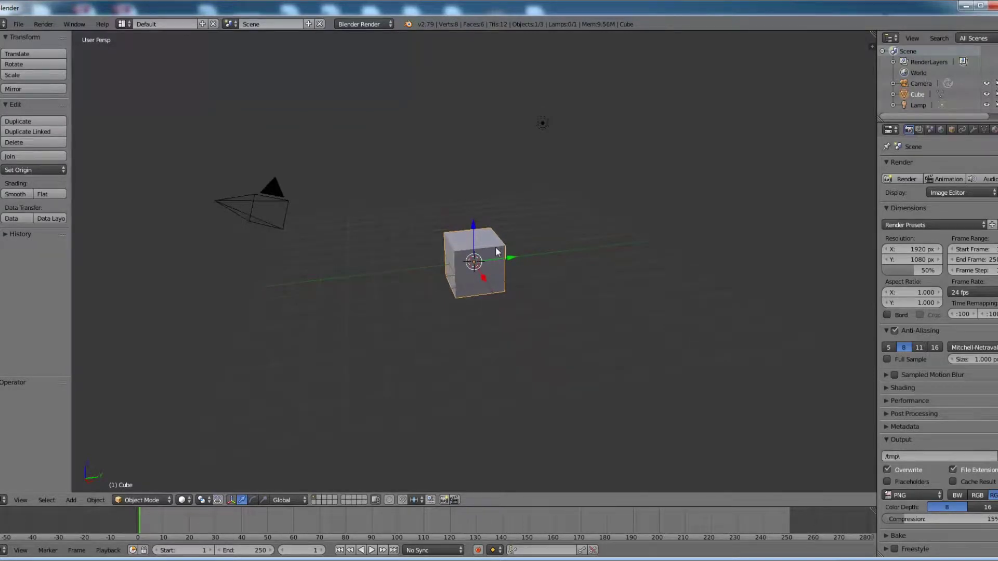
Step: Move the cube about 2.6 units up along Z and 6.7 units along Y
{"action": "key", "text": "g"}
{"action": "key", "text": "z"}
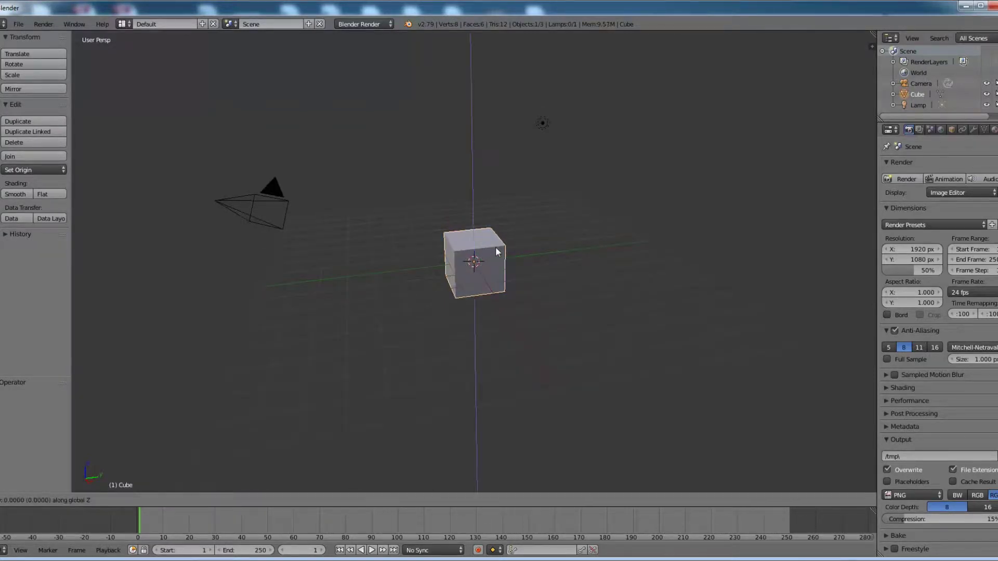
{"action": "left_click", "coordinate": [496, 186]}
{"action": "key", "text": "g"}
{"action": "key", "text": "y"}
{"action": "left_click", "coordinate": [652, 176]}
{"action": "middle_click_drag", "start_coordinate": [562, 225], "coordinate": [546, 240]}
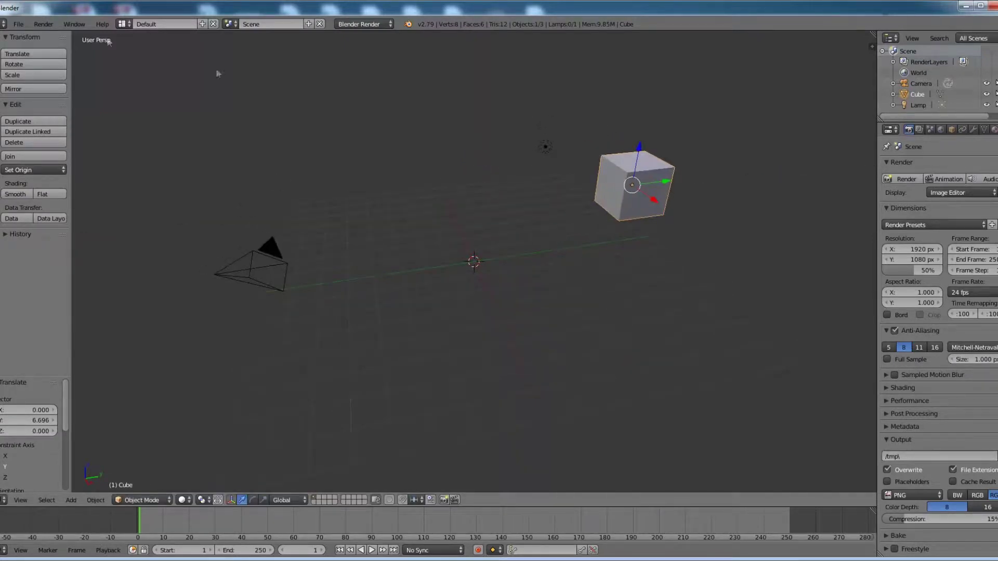
{"action": "left_click", "coordinate": [18, 24]}
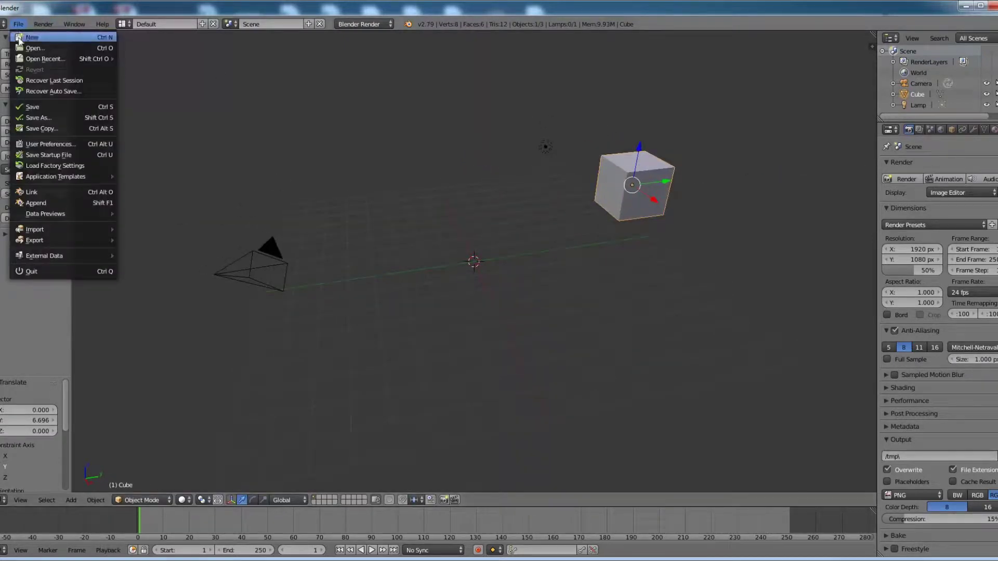
Step: Link Plane and Sphere from Example.blend's Object category into the scene
{"action": "left_click", "coordinate": [45, 191]}
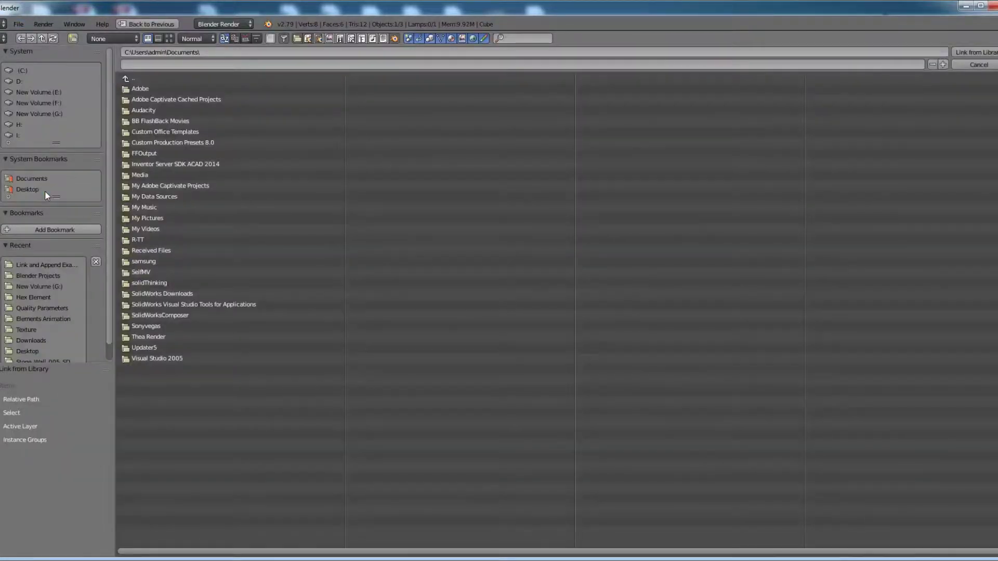
{"action": "left_click", "coordinate": [46, 263]}
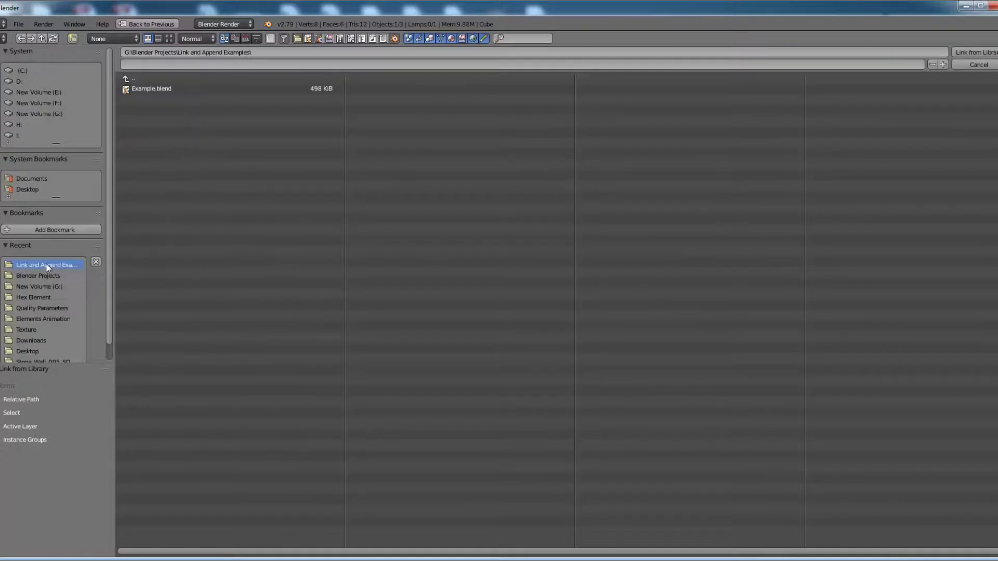
{"action": "left_click", "coordinate": [148, 89]}
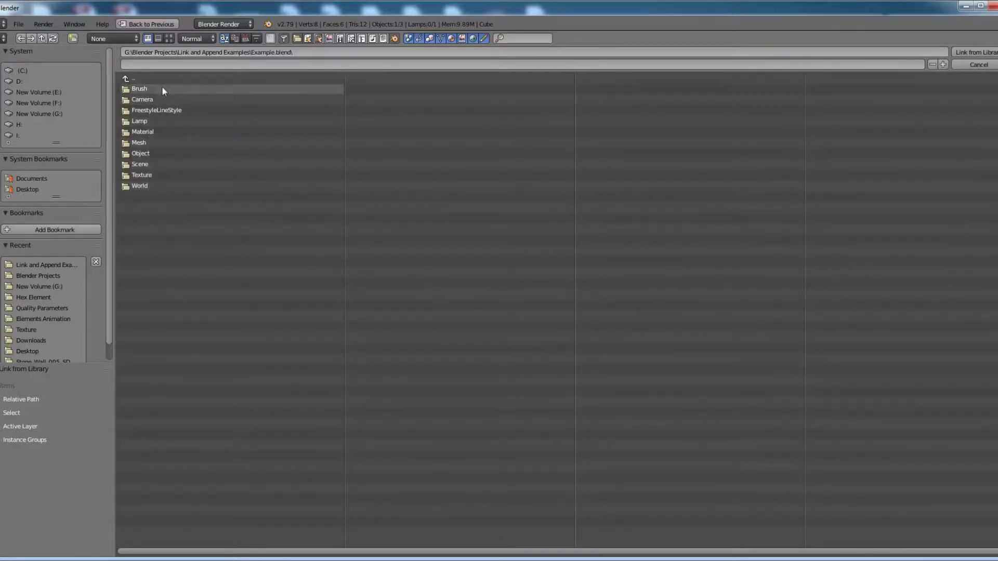
{"action": "left_click", "coordinate": [148, 154]}
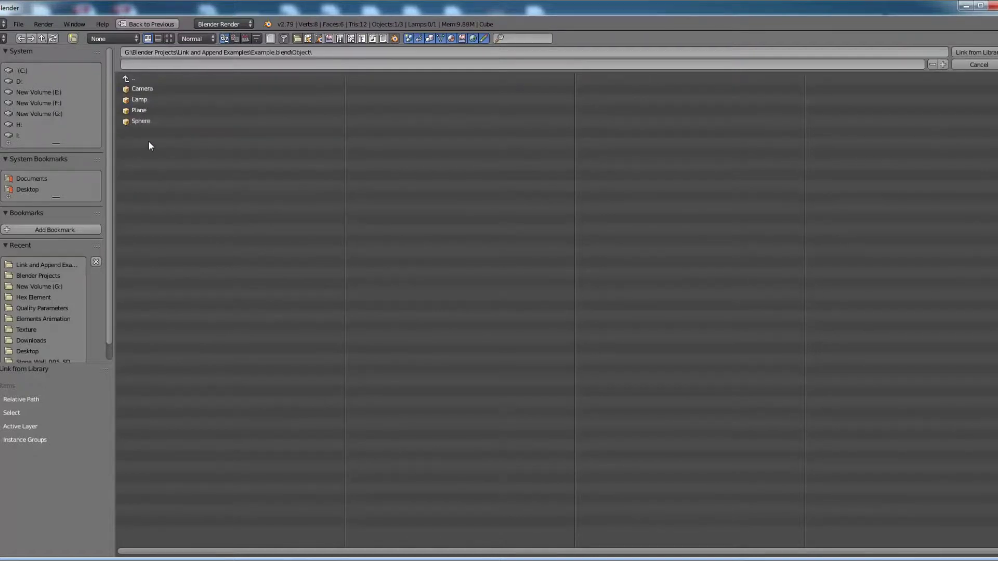
{"action": "left_click", "coordinate": [149, 110]}
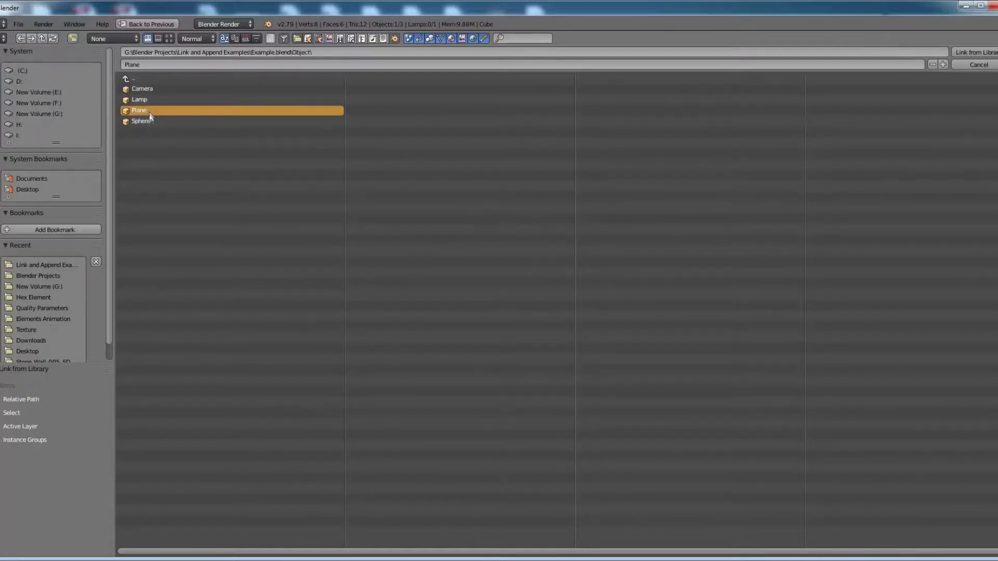
{"action": "left_click", "coordinate": [148, 120], "text": "shift"}
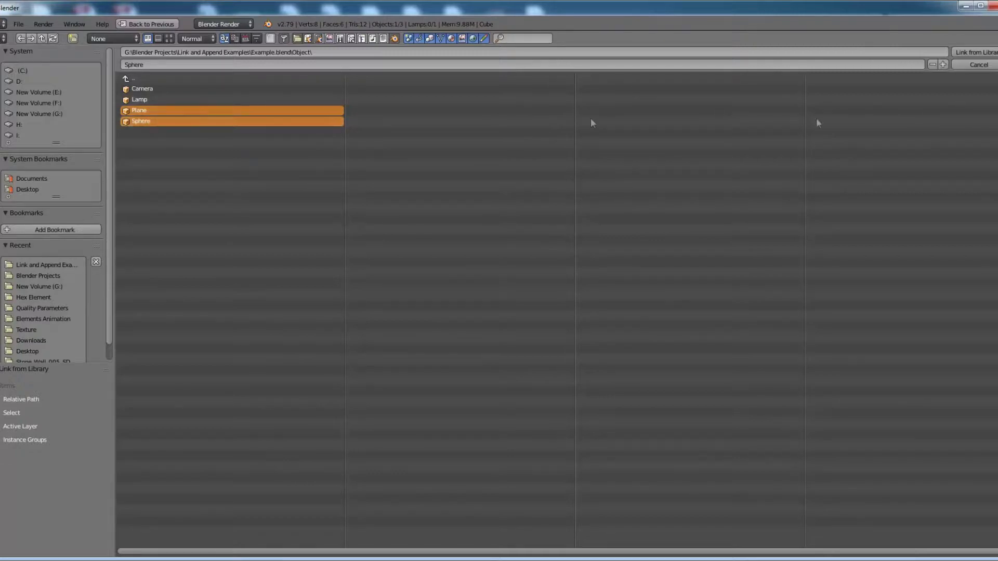
{"action": "left_click", "coordinate": [977, 52]}
{"action": "middle_click_drag", "start_coordinate": [509, 281], "coordinate": [494, 236]}
{"action": "scroll", "coordinate": [457, 238], "scroll_direction": "down", "scroll_amount": 2}
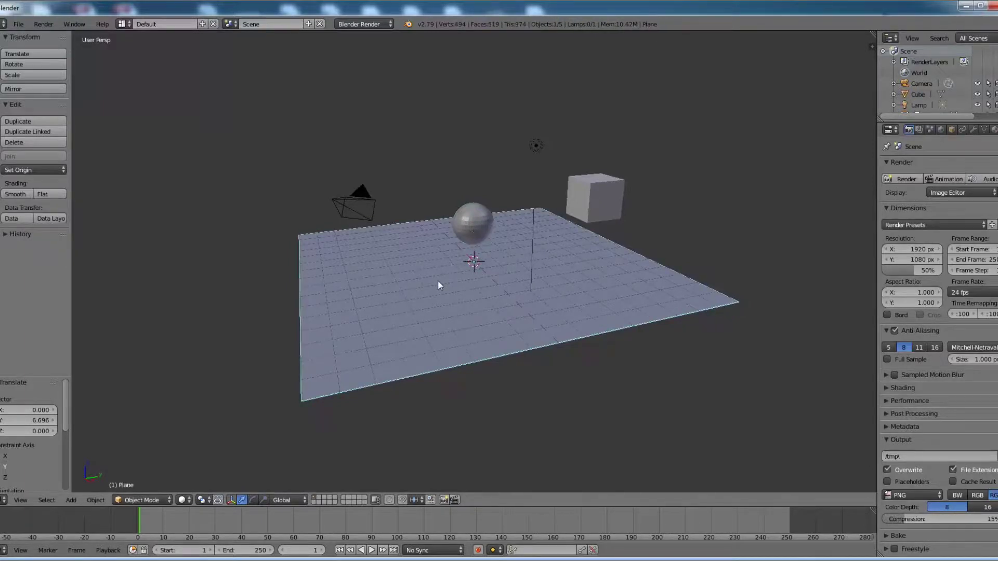
Step: Select the linked sphere and try moving it twice
{"action": "right_click", "coordinate": [472, 225]}
{"action": "key", "text": "g"}
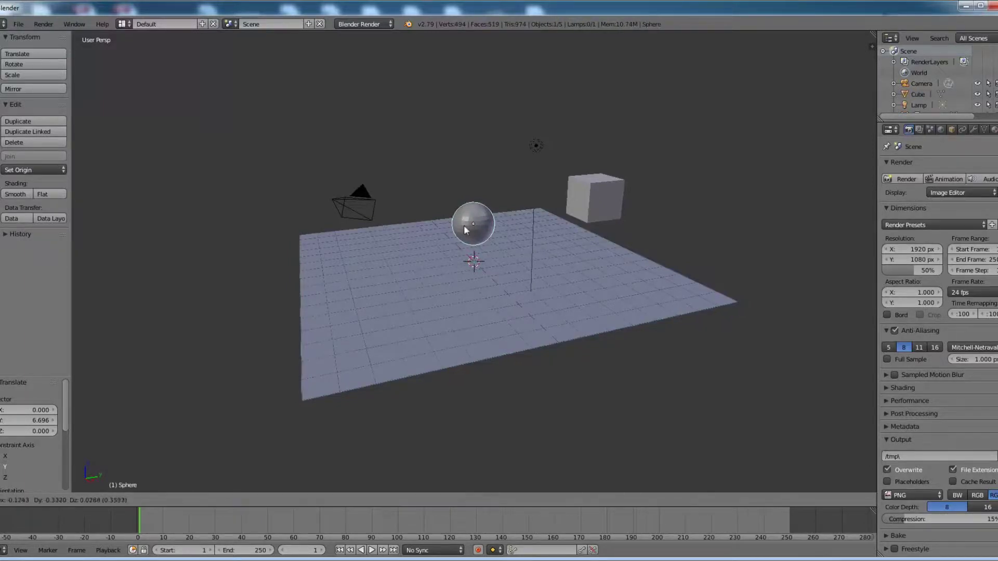
{"action": "left_click", "coordinate": [442, 260]}
{"action": "key", "text": "g"}
{"action": "left_click", "coordinate": [793, 482]}
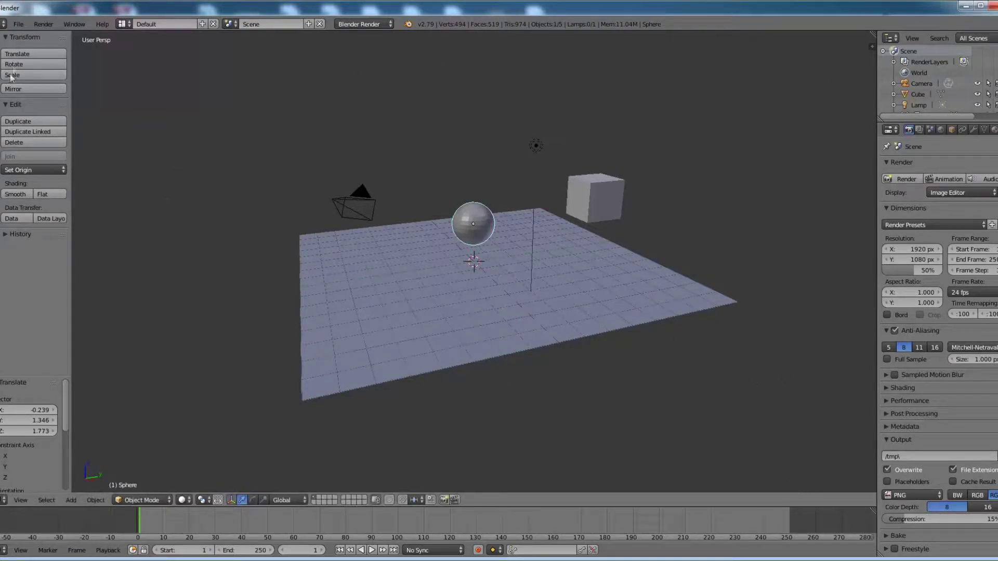
Step: Save the scene as Link.blend
{"action": "left_click", "coordinate": [24, 22]}
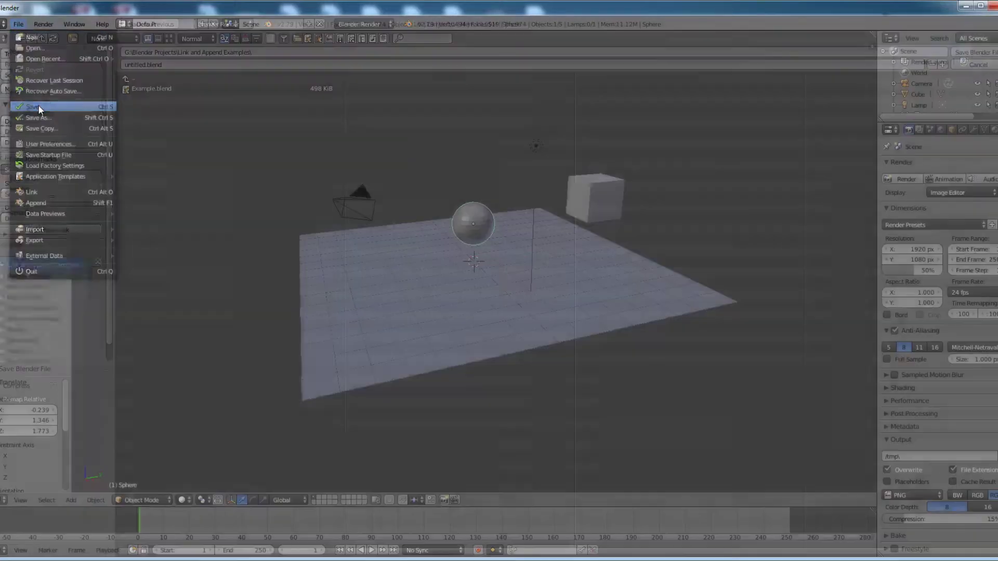
{"action": "left_click", "coordinate": [67, 102]}
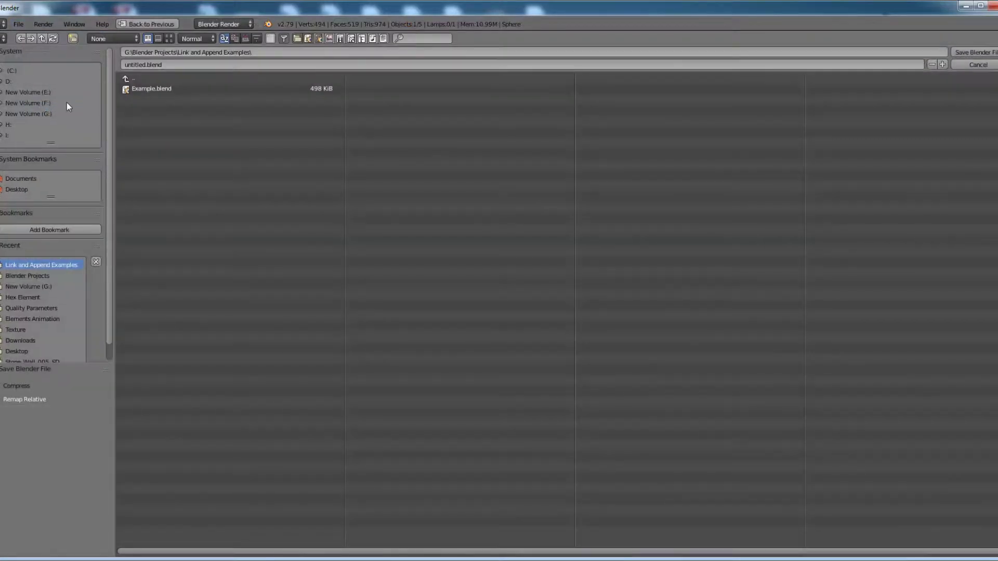
{"action": "left_click", "coordinate": [230, 64]}
{"action": "type", "text": "L"}
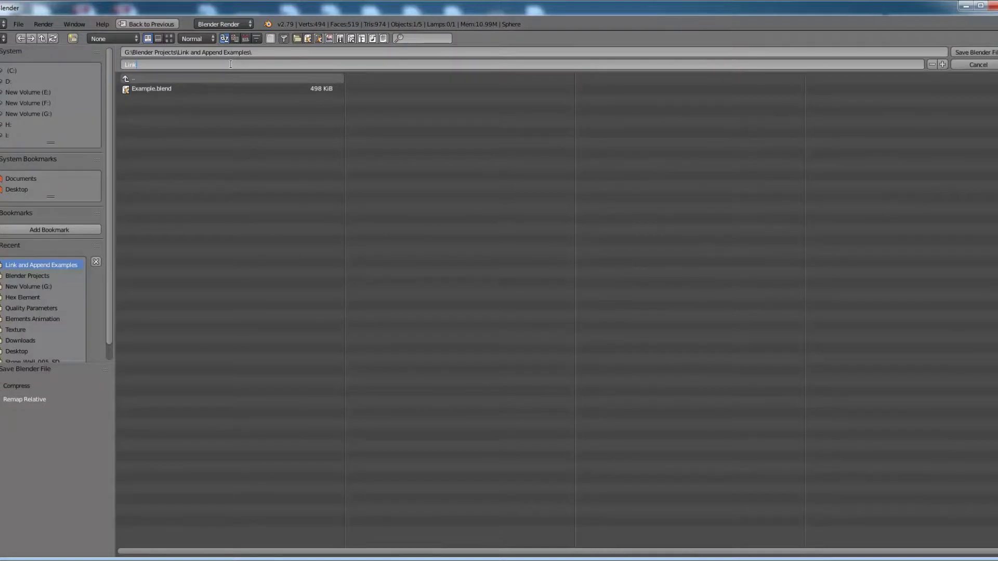
{"action": "type", "text": "ink"}
{"action": "key", "text": "Return"}
{"action": "left_click", "coordinate": [965, 51]}
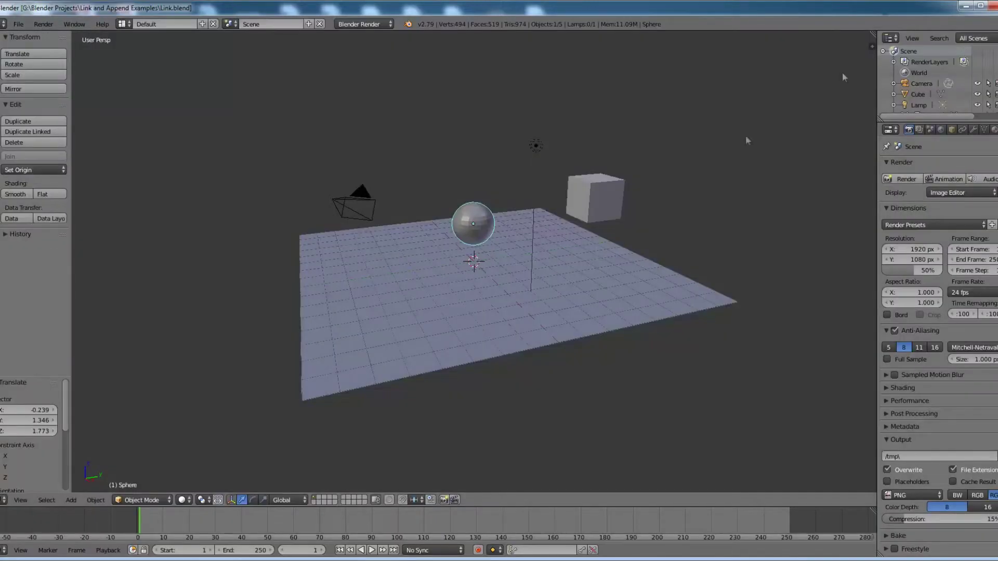
Step: Open Example.blend and switch its UV sphere into Edit Mode
{"action": "left_click", "coordinate": [18, 24]}
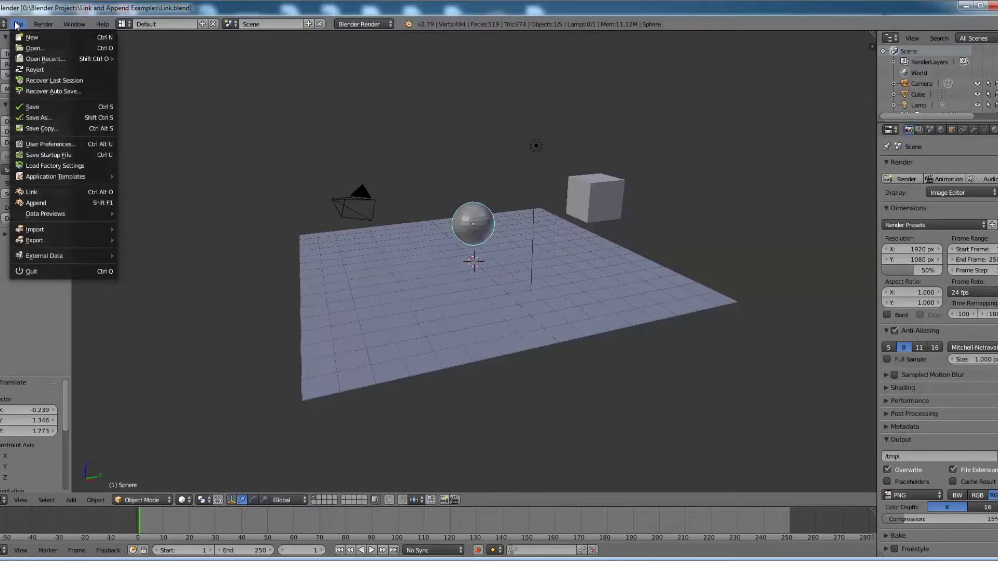
{"action": "left_click", "coordinate": [40, 46]}
{"action": "left_click", "coordinate": [151, 89]}
{"action": "left_click", "coordinate": [966, 53]}
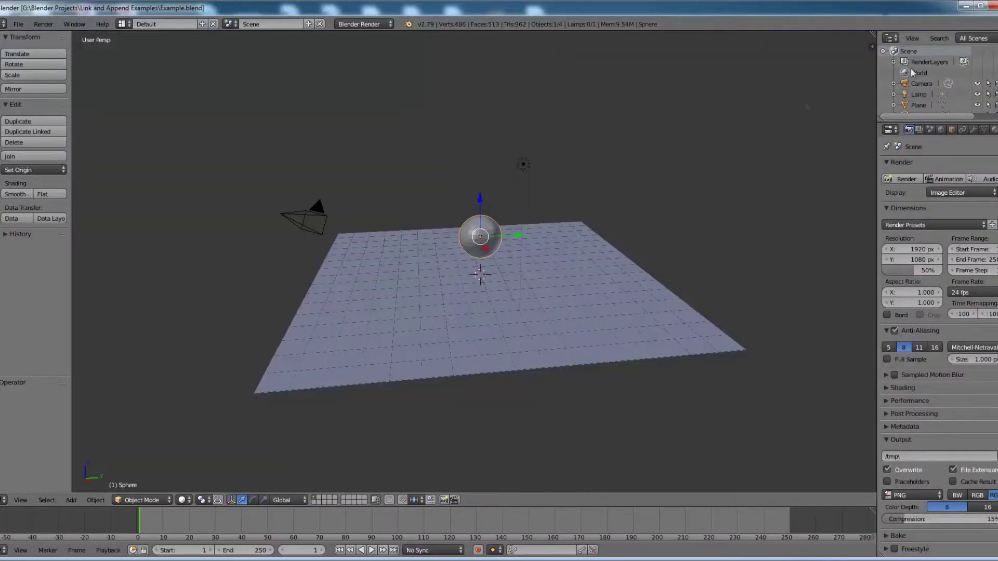
{"action": "right_click", "coordinate": [471, 233]}
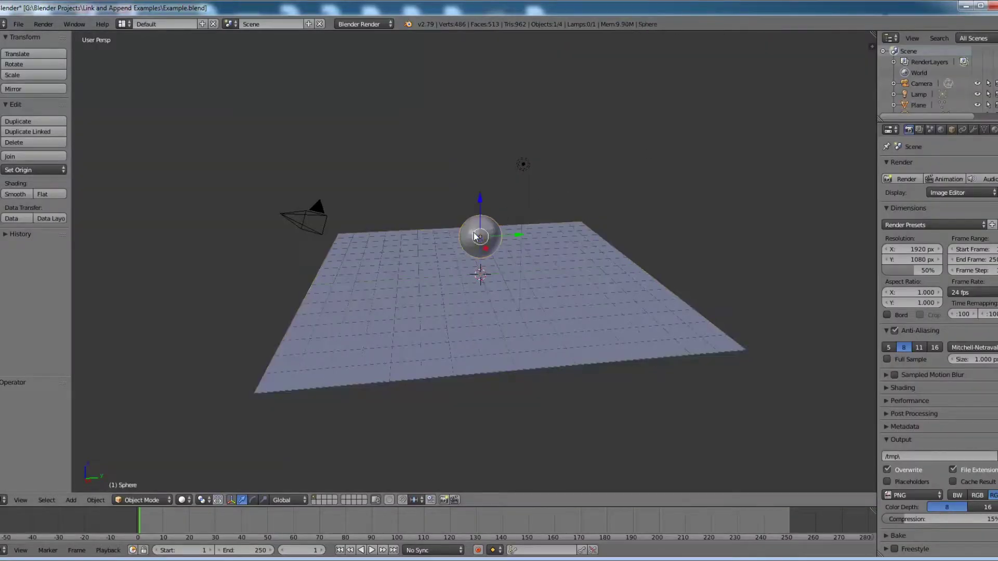
{"action": "key", "text": "Tab"}
Step: Extrude four adjacent sphere faces outward into an arm, then return to Object Mode
{"action": "scroll", "coordinate": [471, 231], "scroll_direction": "up", "scroll_amount": 5}
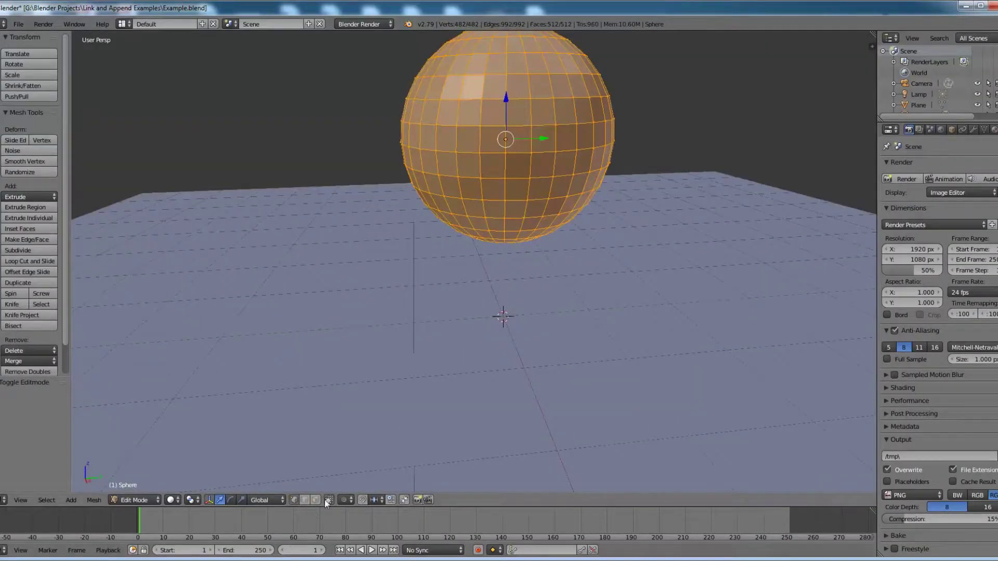
{"action": "right_click", "coordinate": [487, 118]}
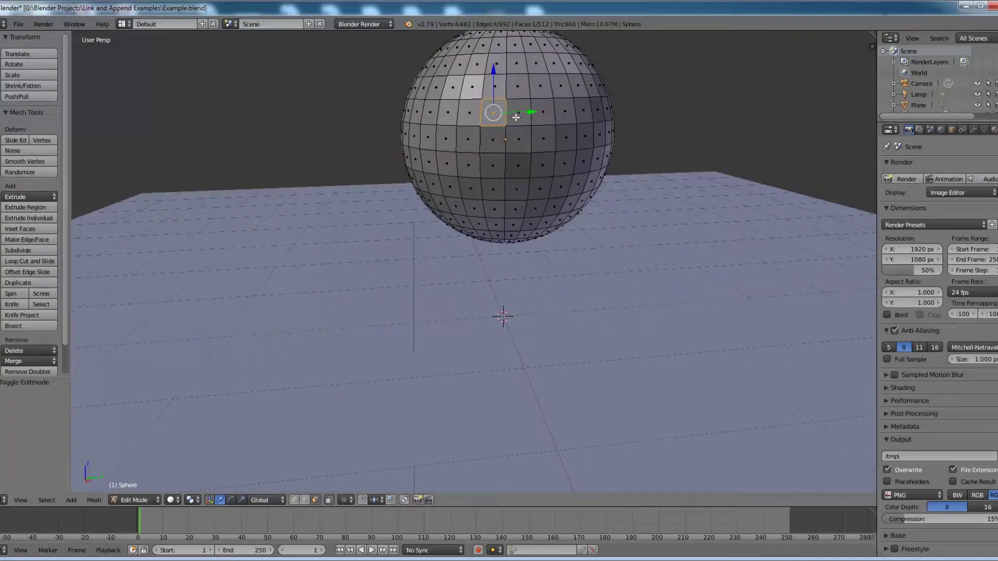
{"action": "right_click", "coordinate": [516, 118], "text": "shift"}
{"action": "right_click", "coordinate": [502, 131], "text": "shift"}
{"action": "right_click", "coordinate": [524, 138], "text": "shift"}
{"action": "scroll", "coordinate": [577, 158], "scroll_direction": "down", "scroll_amount": 4}
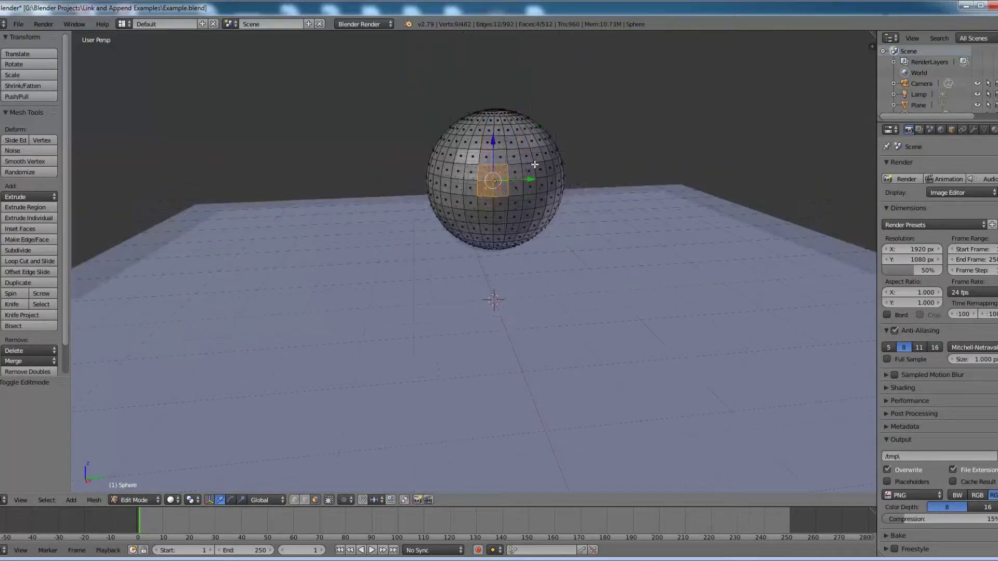
{"action": "key", "text": "e"}
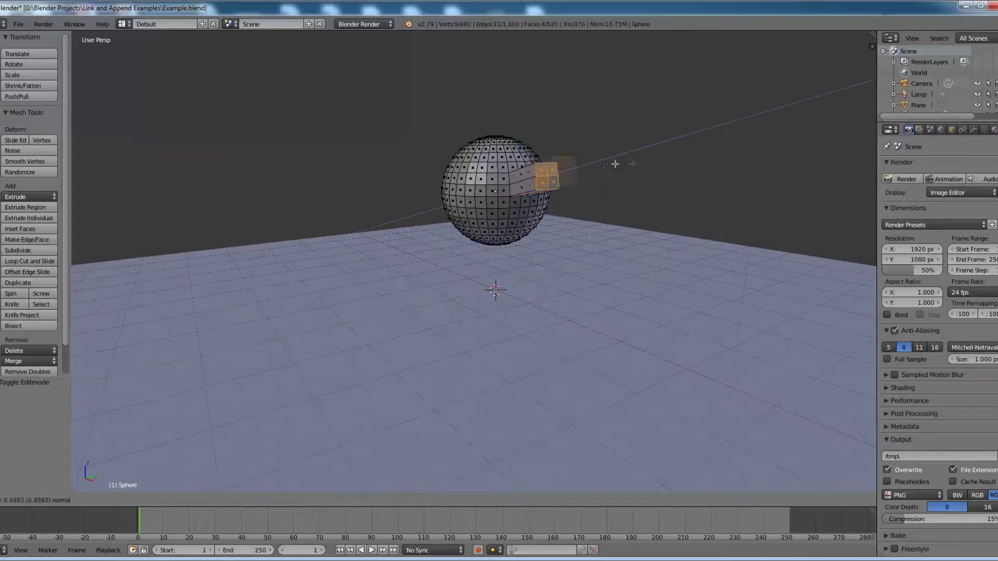
{"action": "left_click", "coordinate": [654, 163]}
{"action": "key", "text": "Tab"}
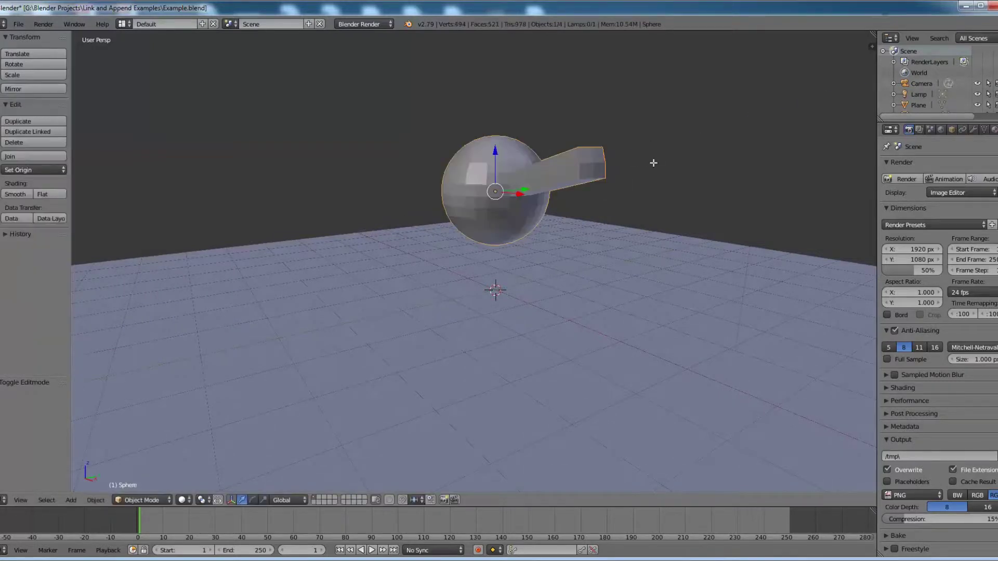
Step: Save Example.blend, then open Link.blend from the same folder
{"action": "left_click", "coordinate": [18, 24]}
{"action": "left_click", "coordinate": [26, 108]}
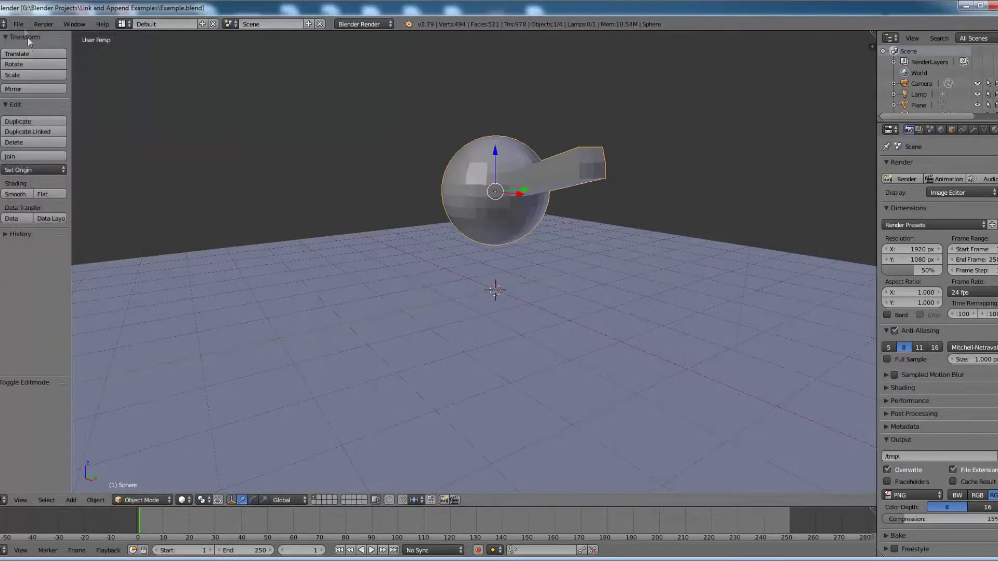
{"action": "left_click", "coordinate": [18, 24]}
{"action": "left_click", "coordinate": [31, 42]}
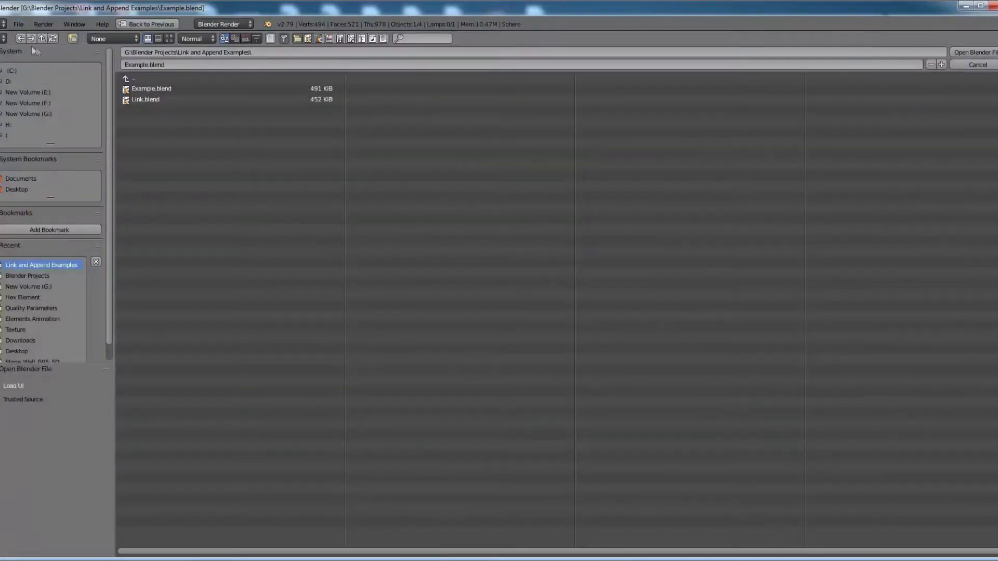
{"action": "left_click", "coordinate": [154, 100]}
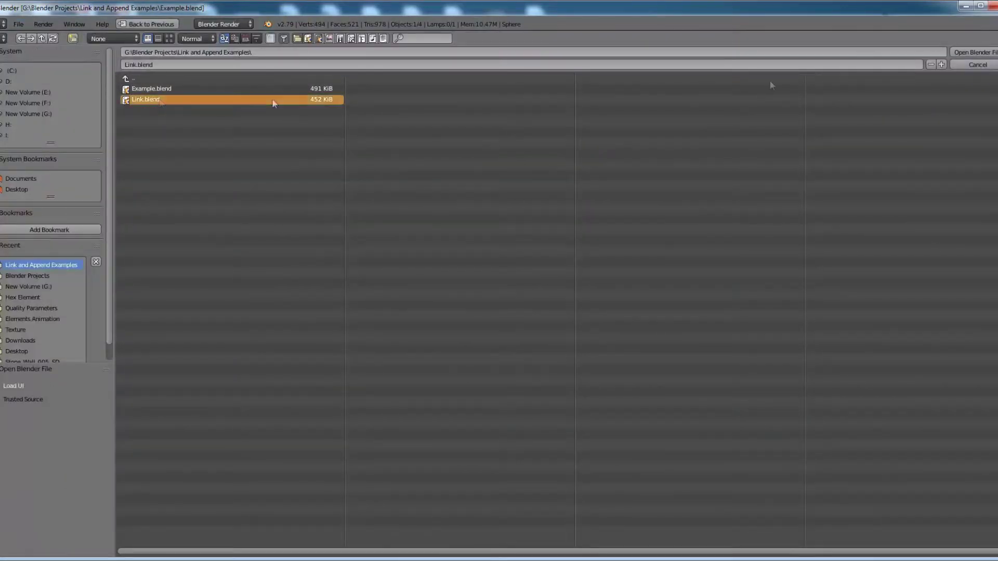
{"action": "left_click", "coordinate": [973, 52]}
Step: Orbit and select the plane, then the linked sphere, to inspect its new arm
{"action": "middle_click_drag", "start_coordinate": [519, 164], "coordinate": [560, 178]}
{"action": "right_click", "coordinate": [472, 204]}
{"action": "right_click", "coordinate": [483, 206]}
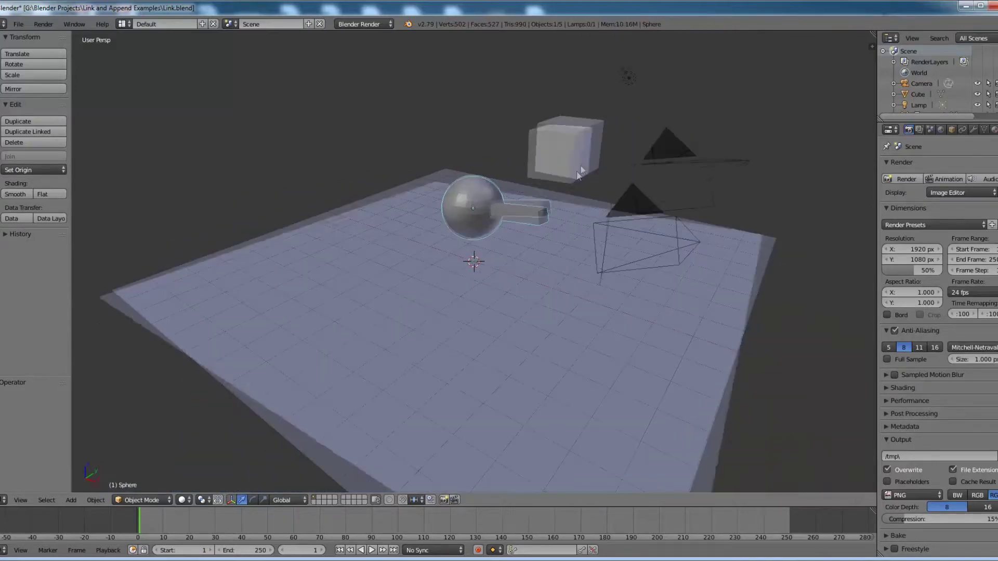
Step: Orbit, zoom and select the cube and sphere to check the sphere's extruded arm
{"action": "middle_click_drag", "start_coordinate": [581, 172], "coordinate": [451, 173]}
{"action": "right_click", "coordinate": [702, 244], "text": "shift"}
{"action": "right_click", "coordinate": [460, 208]}
{"action": "scroll", "coordinate": [499, 196], "scroll_direction": "down", "scroll_amount": 3}
{"action": "middle_click_drag", "start_coordinate": [499, 197], "coordinate": [533, 208]}
{"action": "scroll", "coordinate": [503, 211], "scroll_direction": "up", "scroll_amount": 3}
{"action": "scroll", "coordinate": [503, 209], "scroll_direction": "down", "scroll_amount": 3}
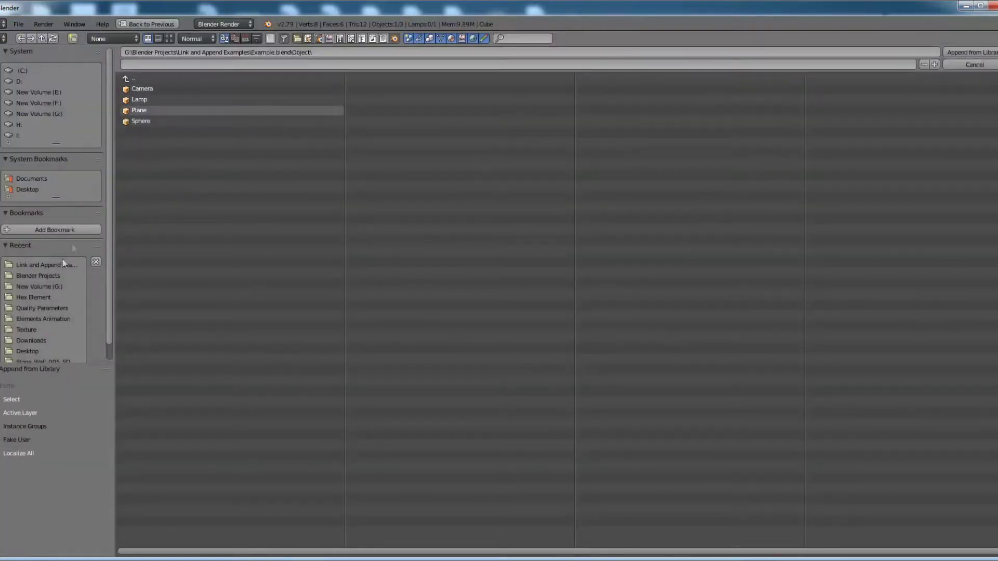
Step: Append the Sphere object from Example.blend in the Link and Append Examples folder
{"action": "left_click", "coordinate": [67, 264]}
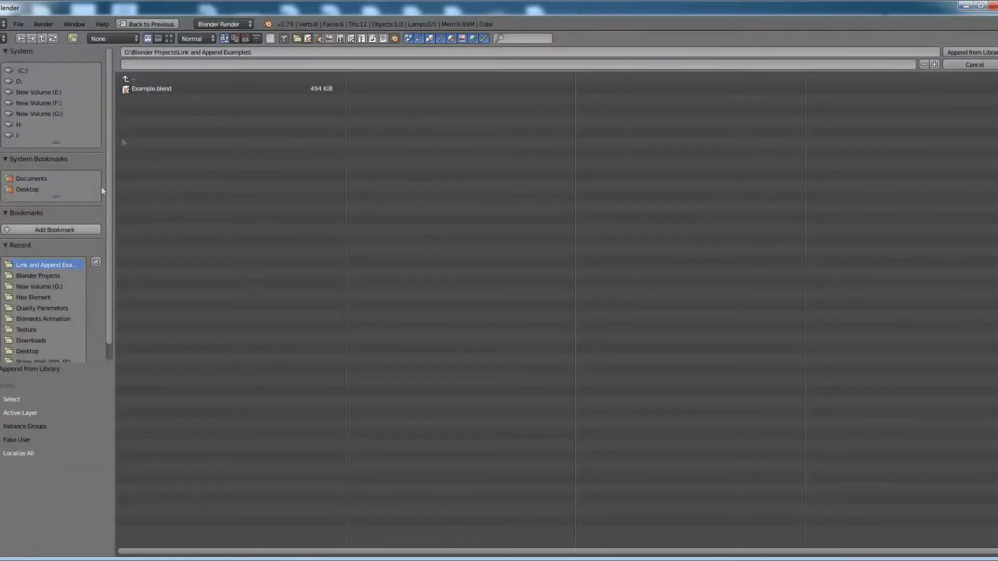
{"action": "left_click", "coordinate": [149, 90]}
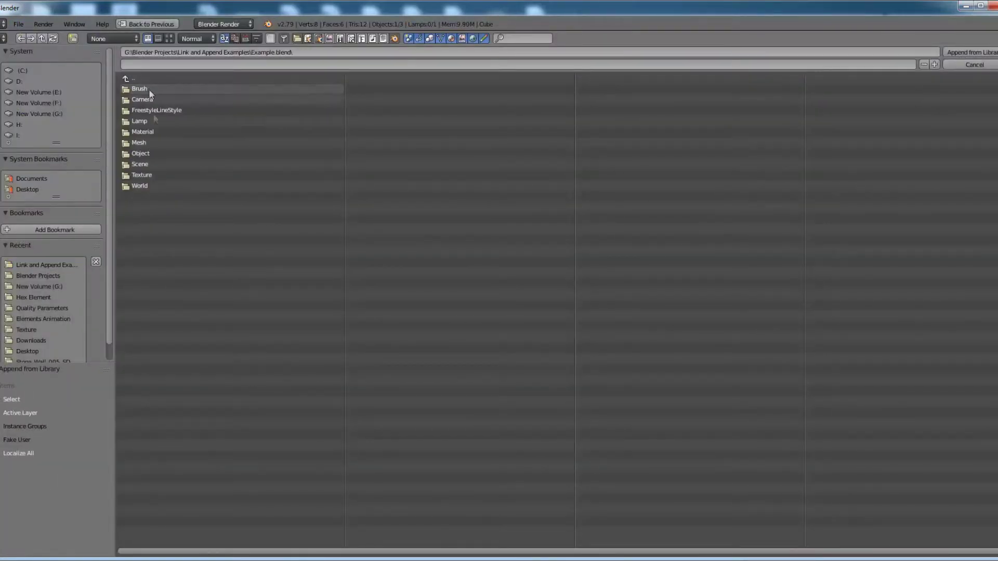
{"action": "left_click", "coordinate": [142, 154]}
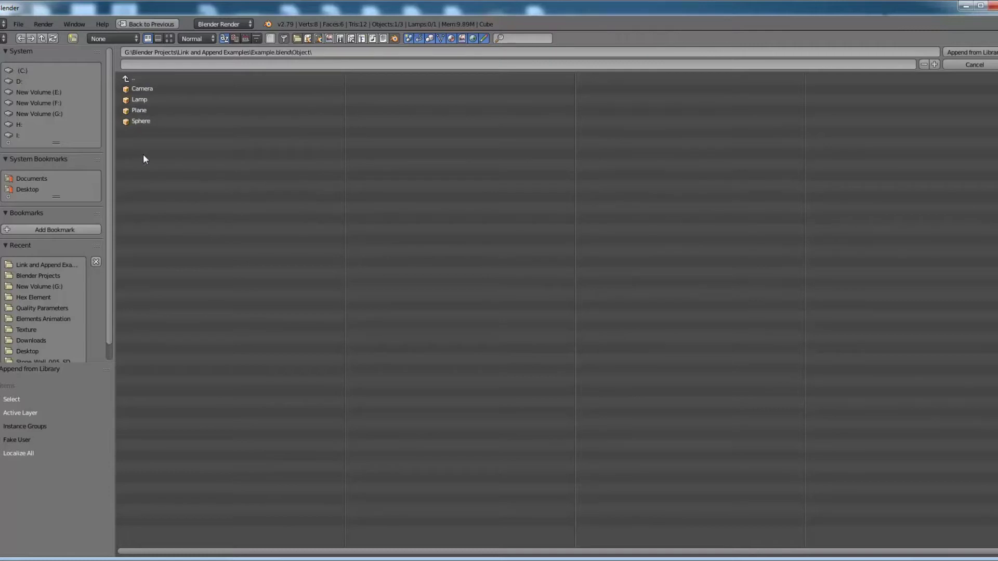
{"action": "left_click", "coordinate": [143, 121]}
{"action": "left_click", "coordinate": [962, 52]}
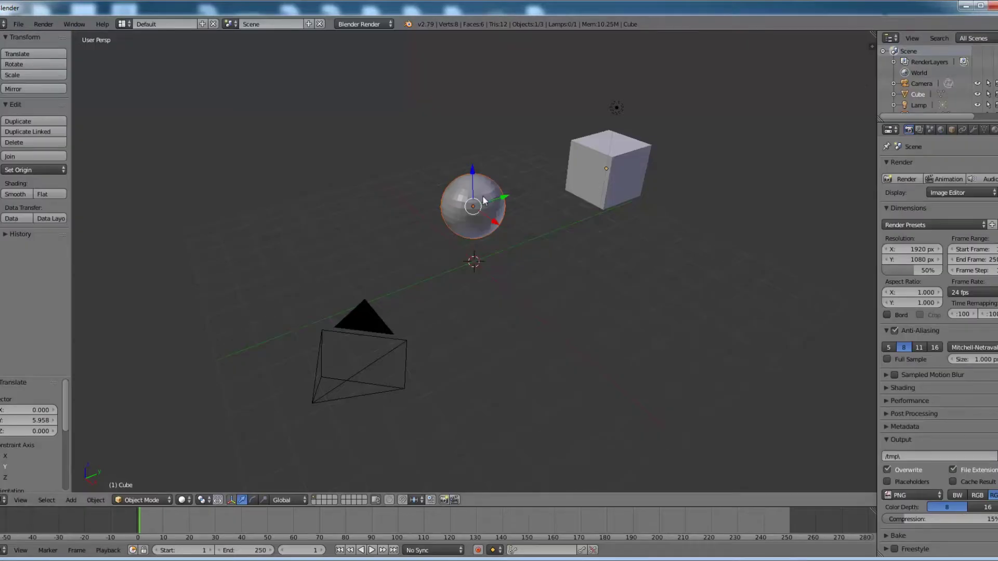
Step: Enter Edit Mode on the appended sphere, start moving one vertex, then cancel the move
{"action": "key", "text": "Tab"}
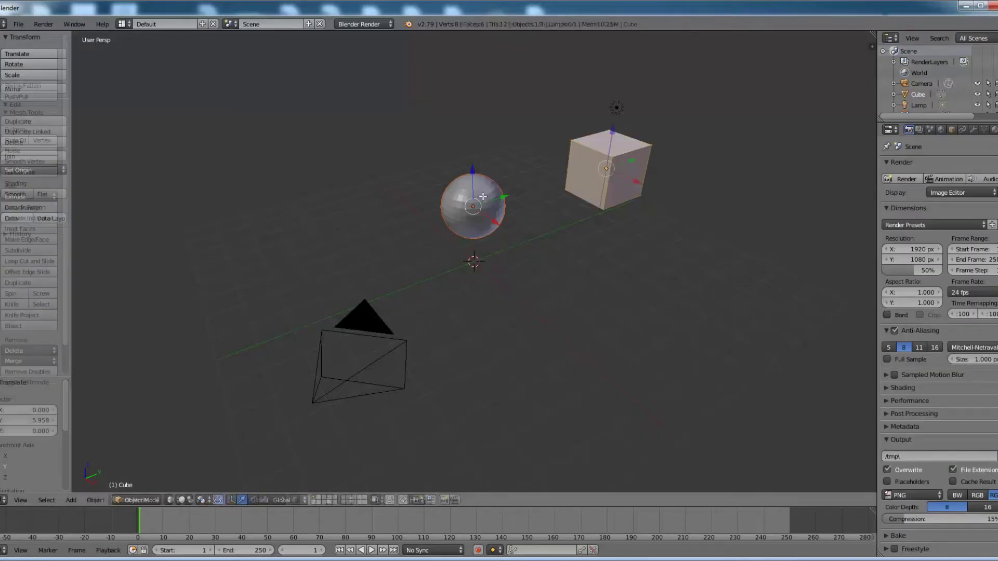
{"action": "key", "text": "Tab"}
{"action": "right_click", "coordinate": [468, 199]}
{"action": "key", "text": "Tab"}
{"action": "scroll", "coordinate": [467, 199], "scroll_direction": "up", "scroll_amount": 4}
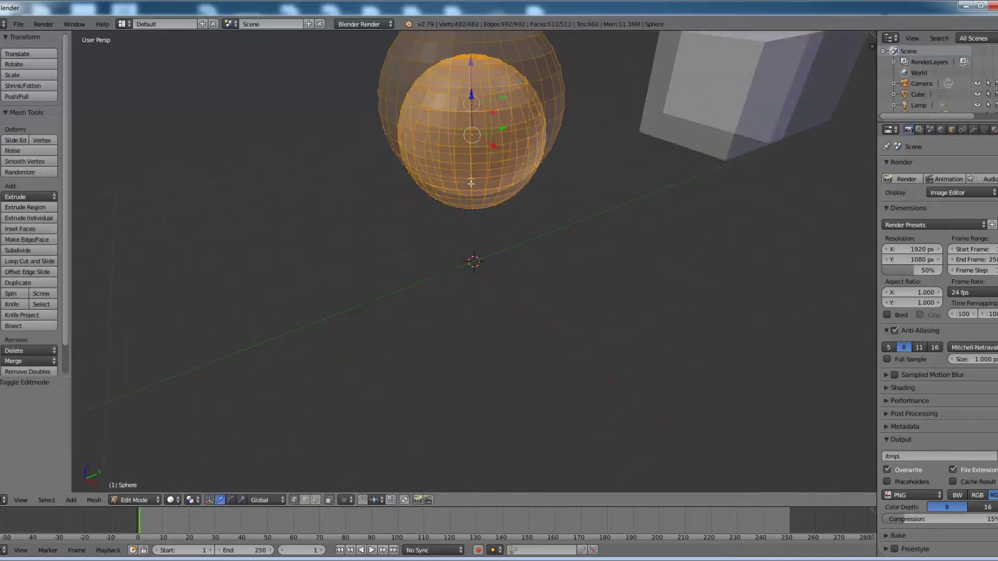
{"action": "right_click", "coordinate": [470, 134]}
{"action": "key", "text": "g"}
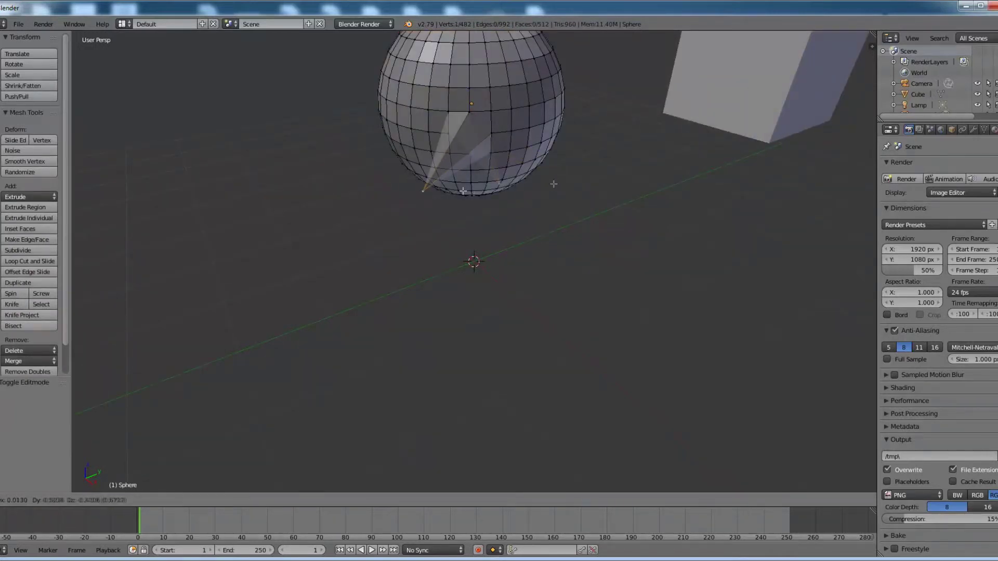
{"action": "key", "text": "Escape"}
{"action": "scroll", "coordinate": [472, 281], "scroll_direction": "down", "scroll_amount": 3}
{"action": "scroll", "coordinate": [473, 273], "scroll_direction": "down", "scroll_amount": 2}
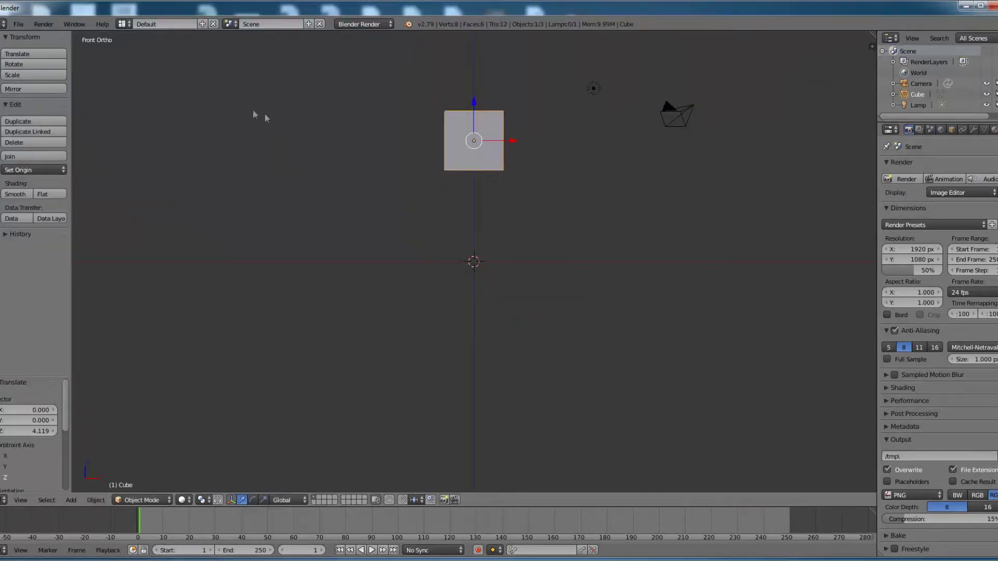
Step: Append both Plane and Sphere from Example.blend's Object category in Link and Append Examples
{"action": "left_click", "coordinate": [18, 24]}
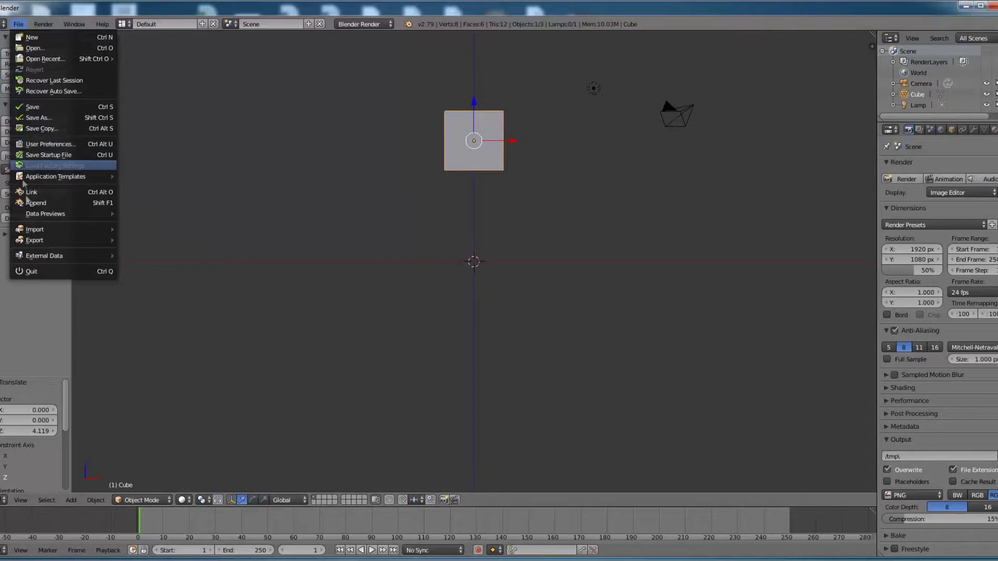
{"action": "left_click", "coordinate": [48, 206]}
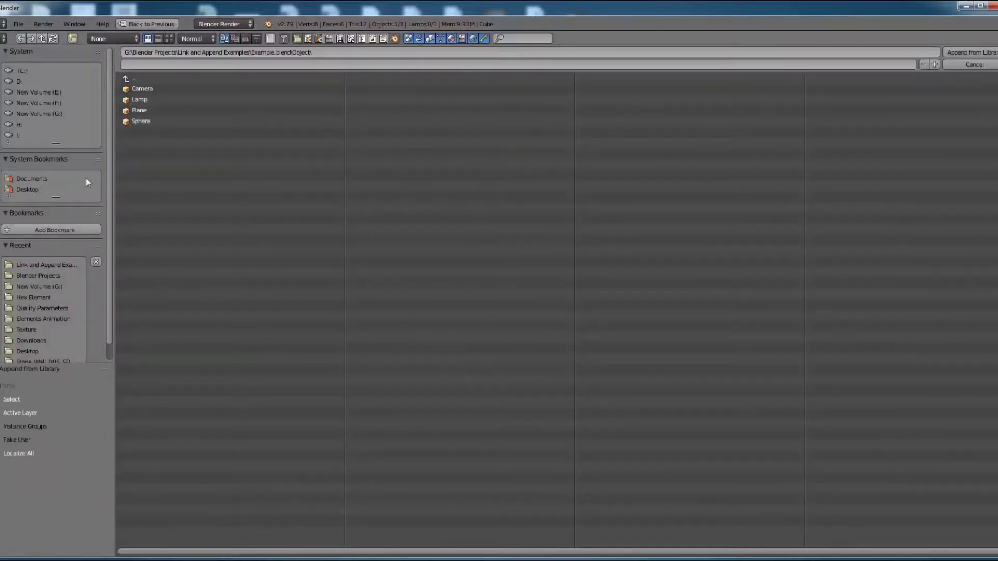
{"action": "left_click", "coordinate": [34, 265]}
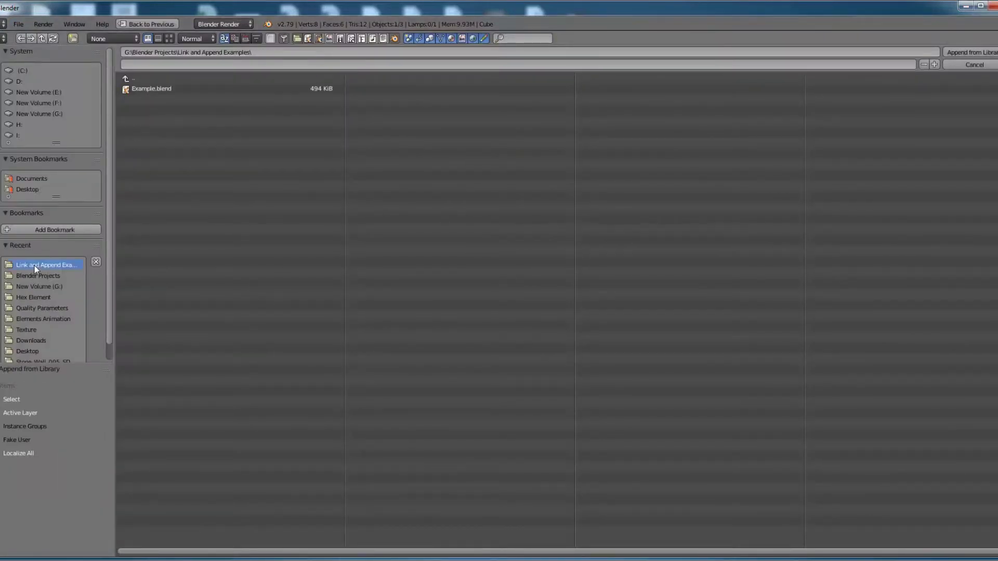
{"action": "left_click", "coordinate": [145, 89]}
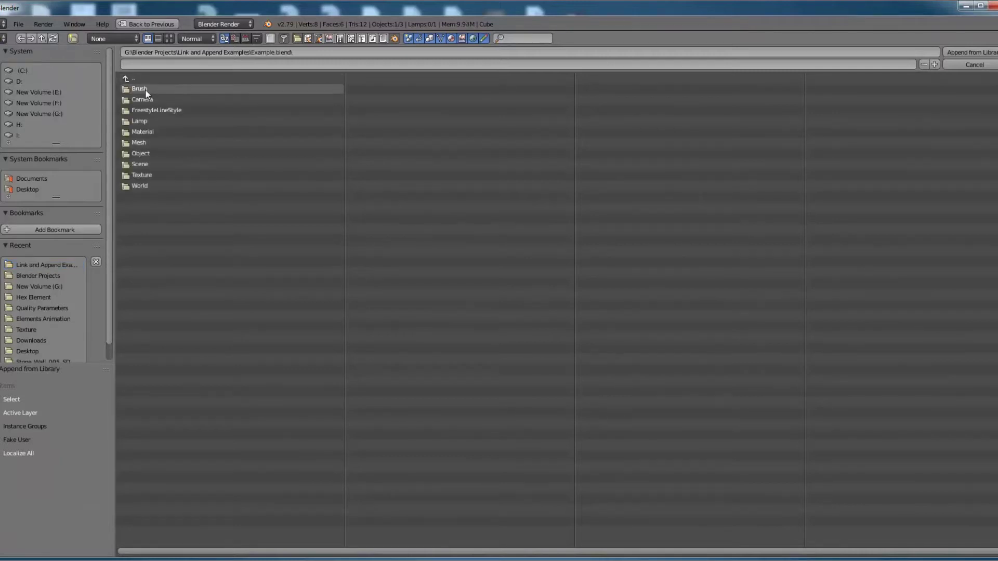
{"action": "left_click", "coordinate": [145, 155]}
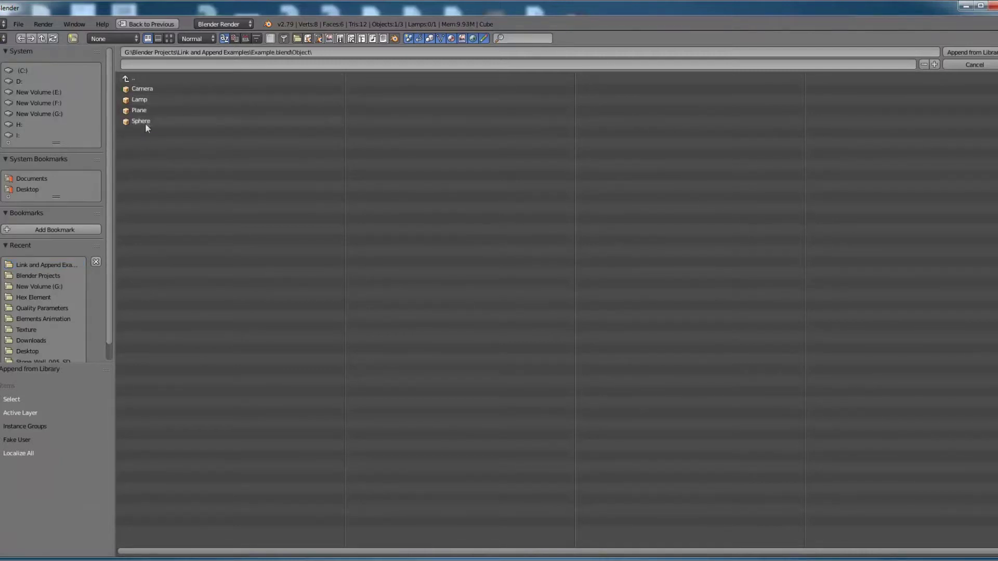
{"action": "left_click", "coordinate": [151, 112]}
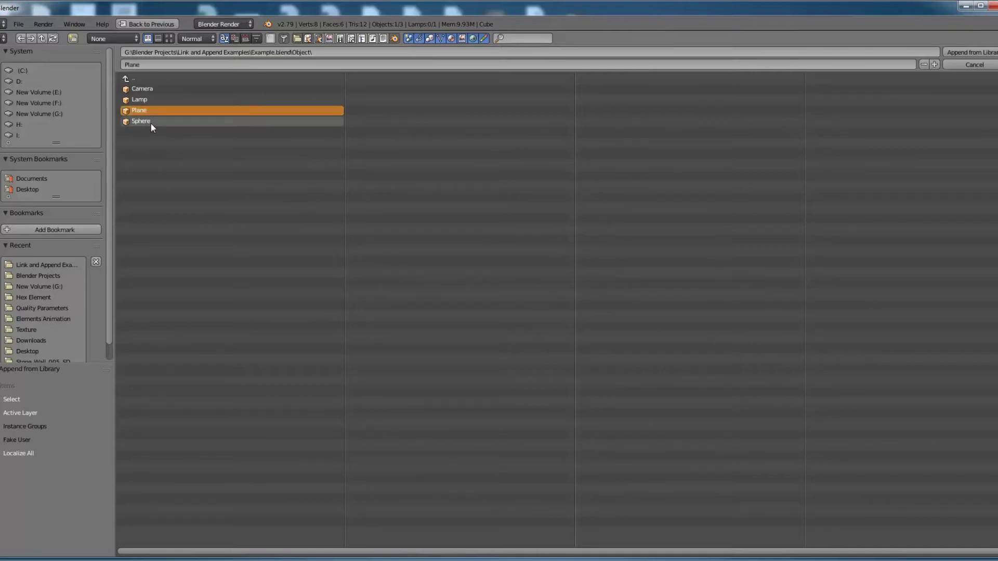
{"action": "left_click", "coordinate": [150, 123], "text": "shift"}
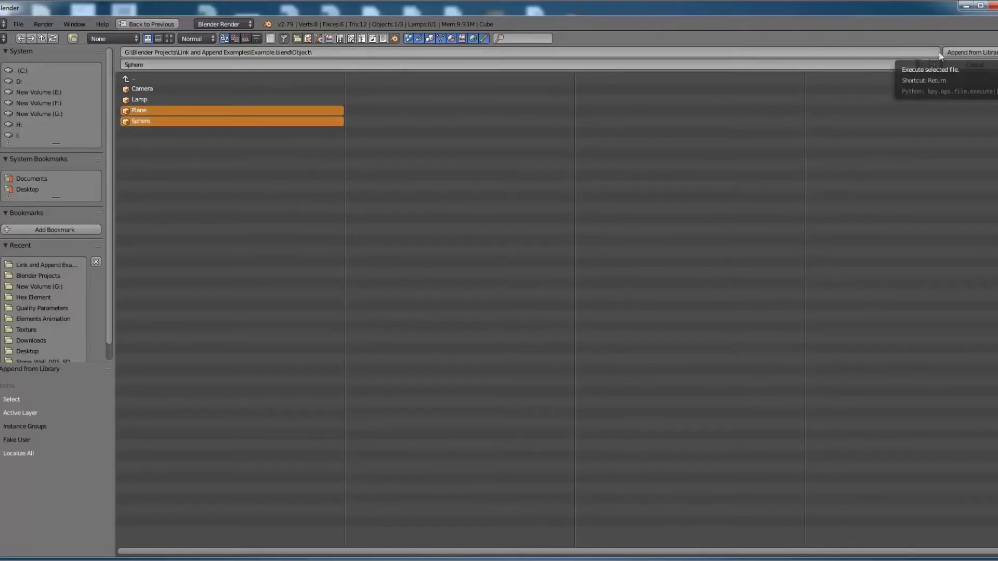
{"action": "left_click", "coordinate": [970, 52]}
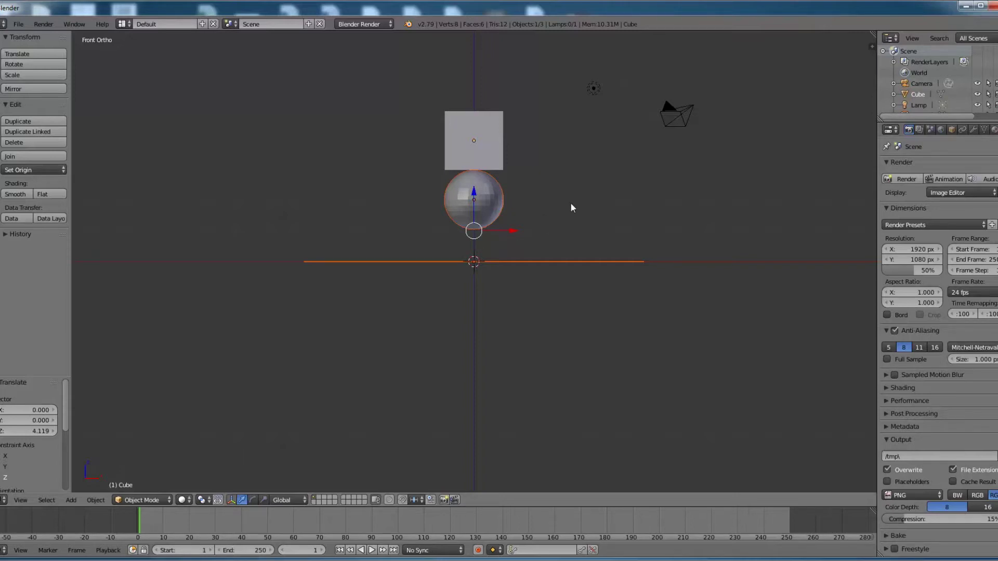
Step: Select the appended sphere and enter Edit Mode on it
{"action": "key", "text": "Tab"}
{"action": "key", "text": "Tab"}
{"action": "left_click", "coordinate": [491, 201]}
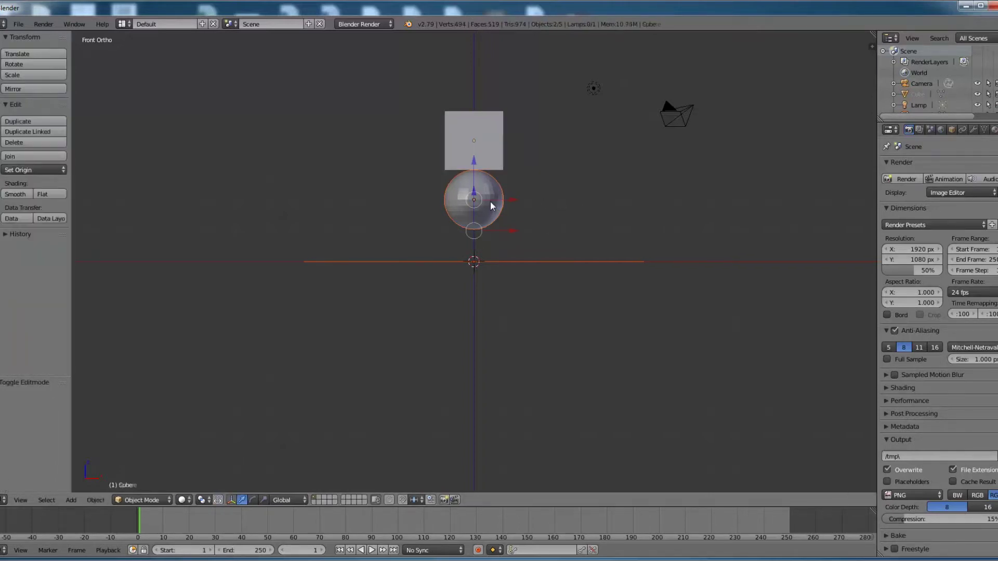
{"action": "key", "text": "Tab"}
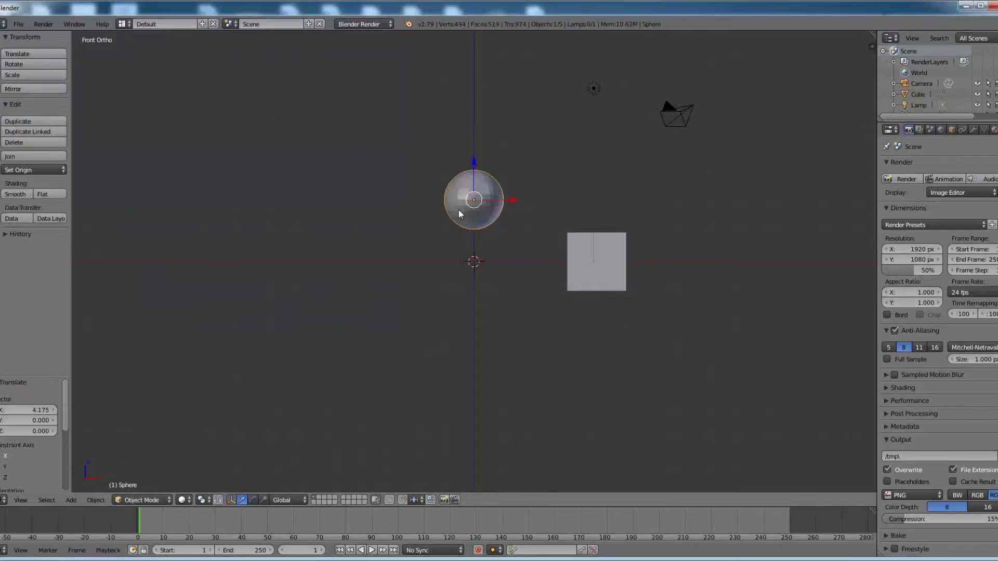
{"action": "key", "text": "Tab"}
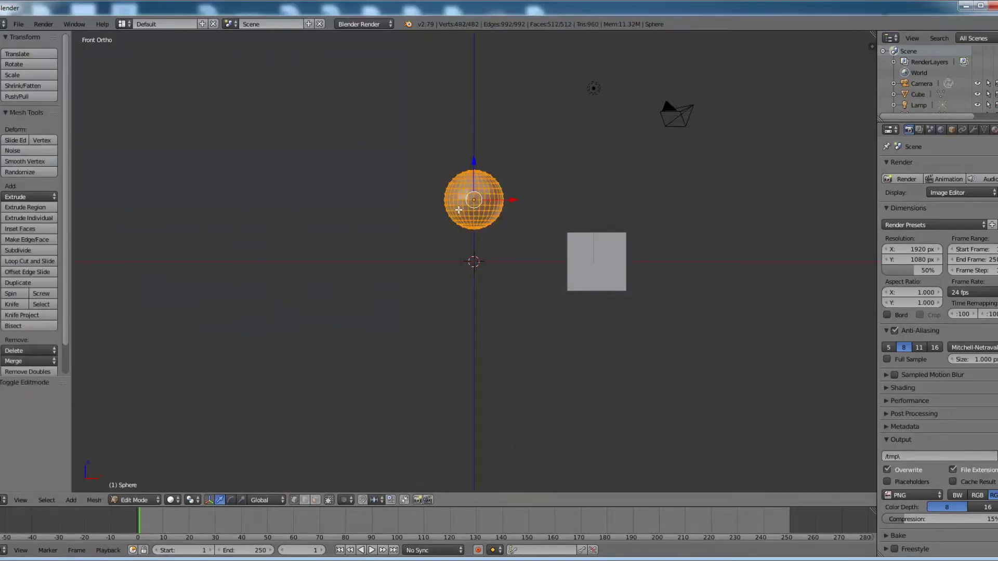
Step: Box-select the sphere's lower half and pull it 1.58 units down along Z, forming a capsule
{"action": "key", "text": "a"}
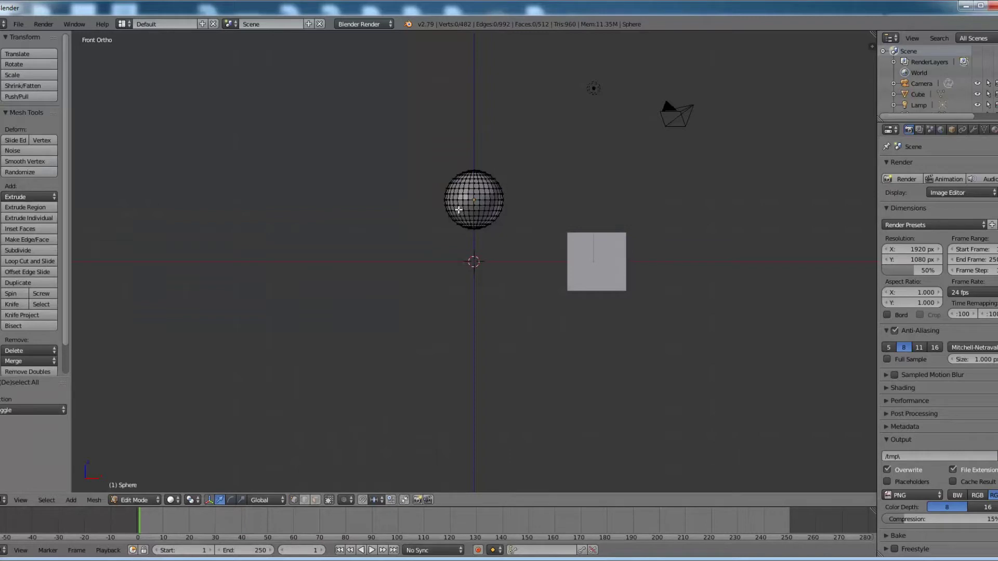
{"action": "key", "text": "b"}
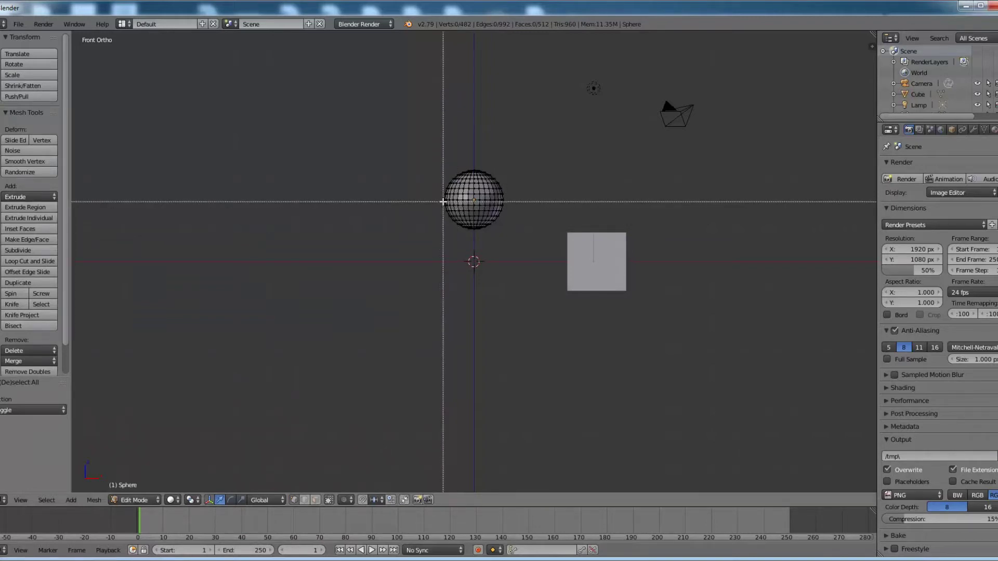
{"action": "left_click_drag", "start_coordinate": [426, 208], "coordinate": [527, 240]}
{"action": "key", "text": "g"}
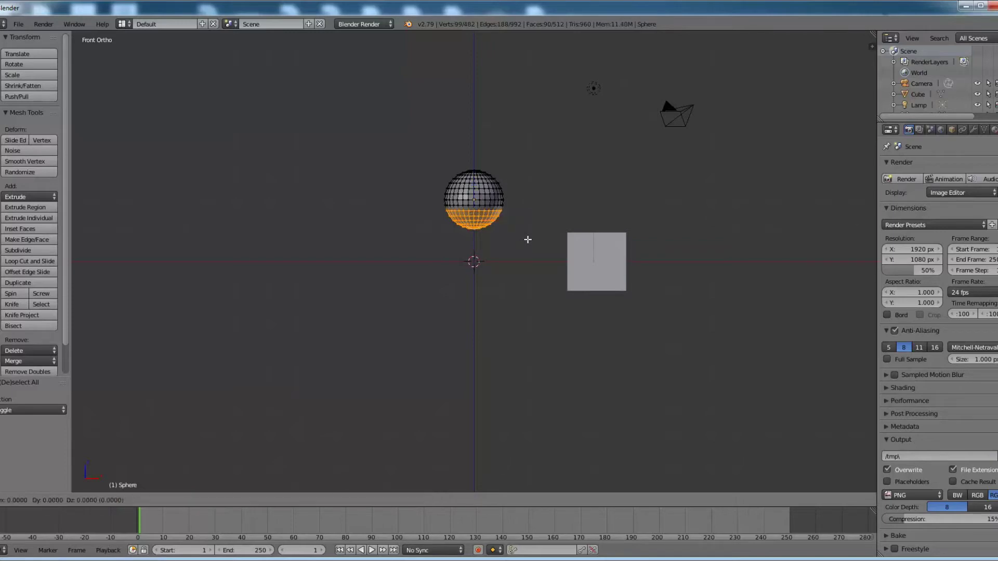
{"action": "key", "text": "z"}
{"action": "left_click", "coordinate": [523, 286]}
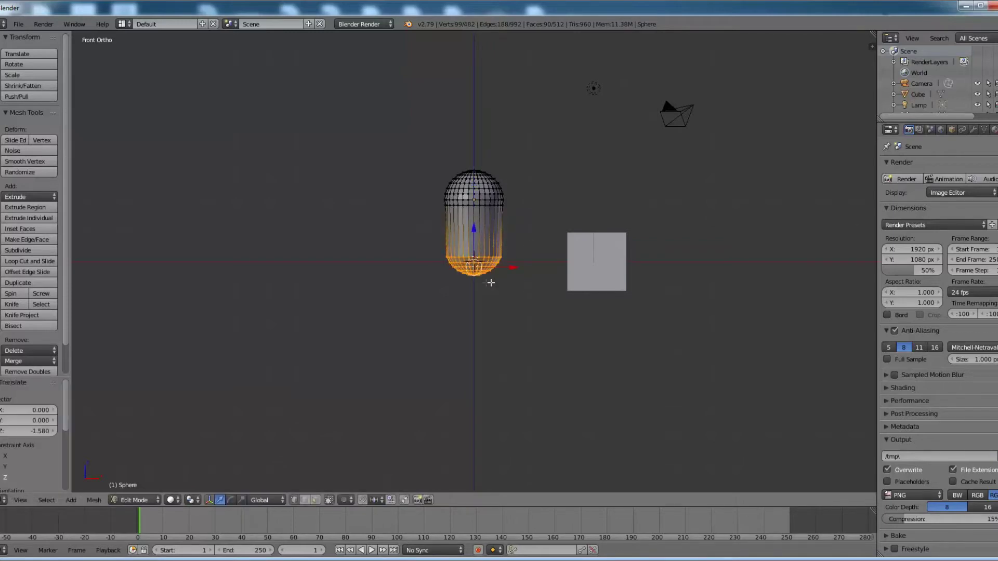
{"action": "key", "text": "Tab"}
{"action": "left_click", "coordinate": [18, 24]}
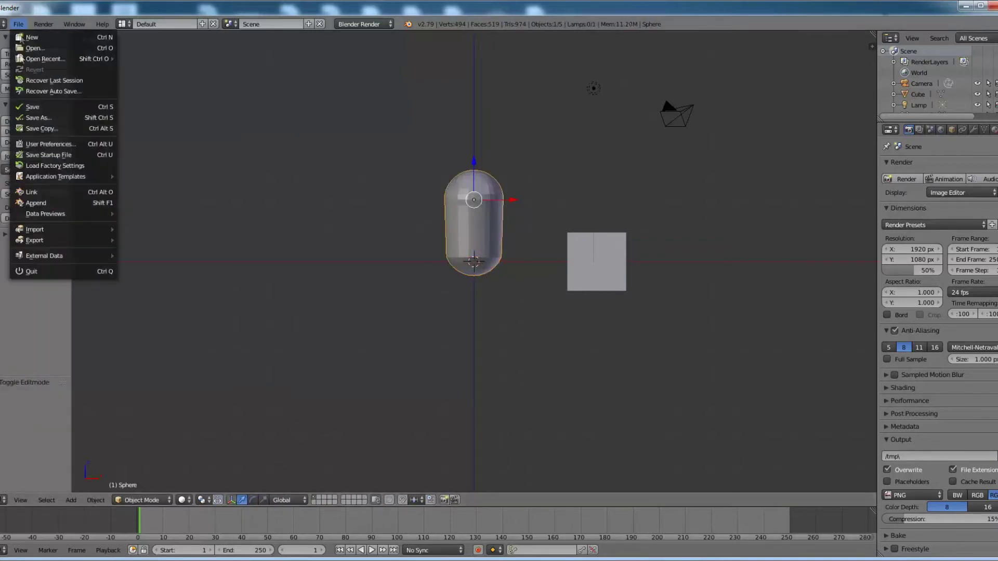
Step: Save the capsule scene under the file name 'Append' as Append.blend
{"action": "left_click", "coordinate": [36, 117]}
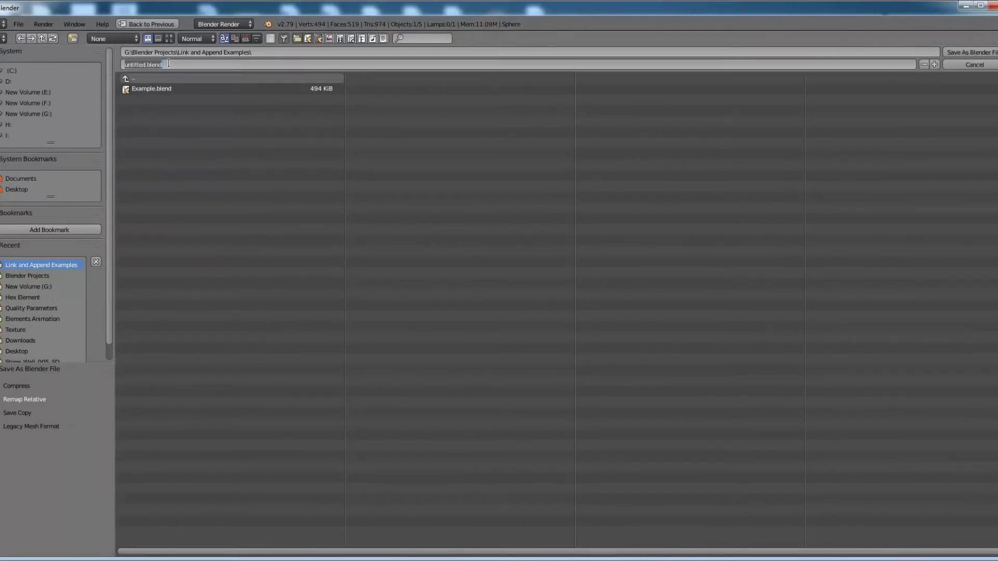
{"action": "type", "text": "Append"}
{"action": "left_click", "coordinate": [991, 55]}
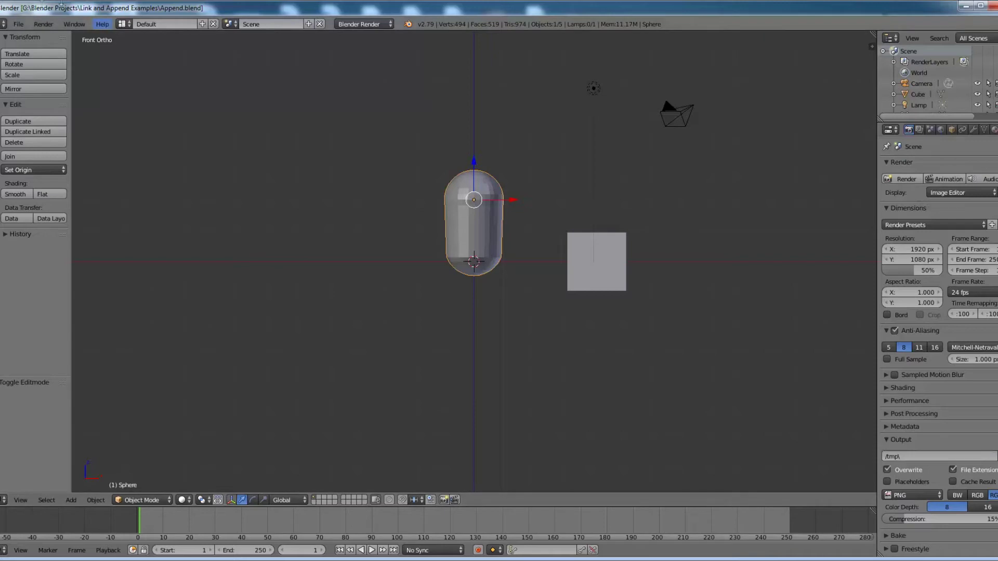
{"action": "left_click", "coordinate": [17, 24]}
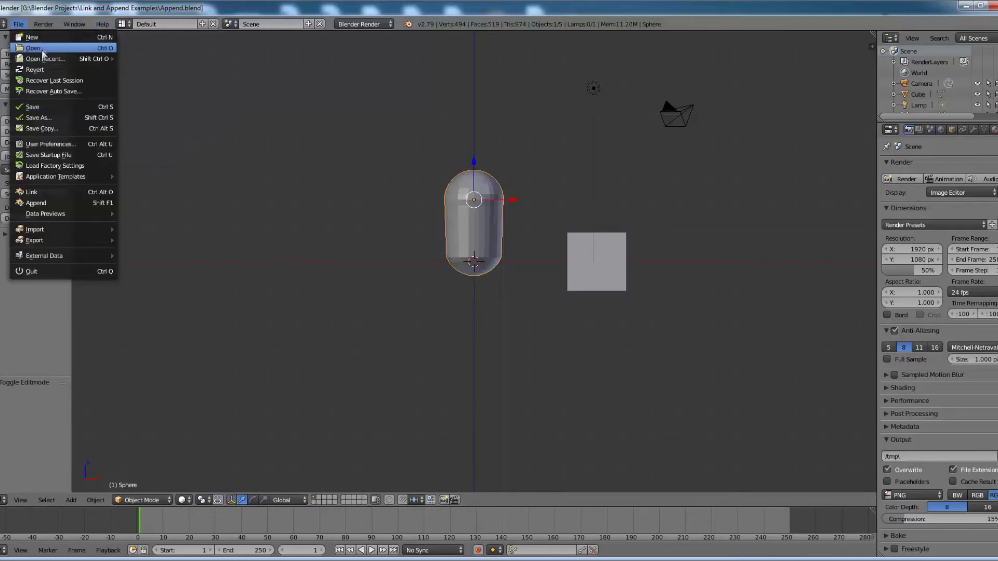
Step: Reopen Example.blend and orbit the view to confirm its sphere remains round
{"action": "left_click", "coordinate": [23, 50]}
{"action": "left_click", "coordinate": [160, 100]}
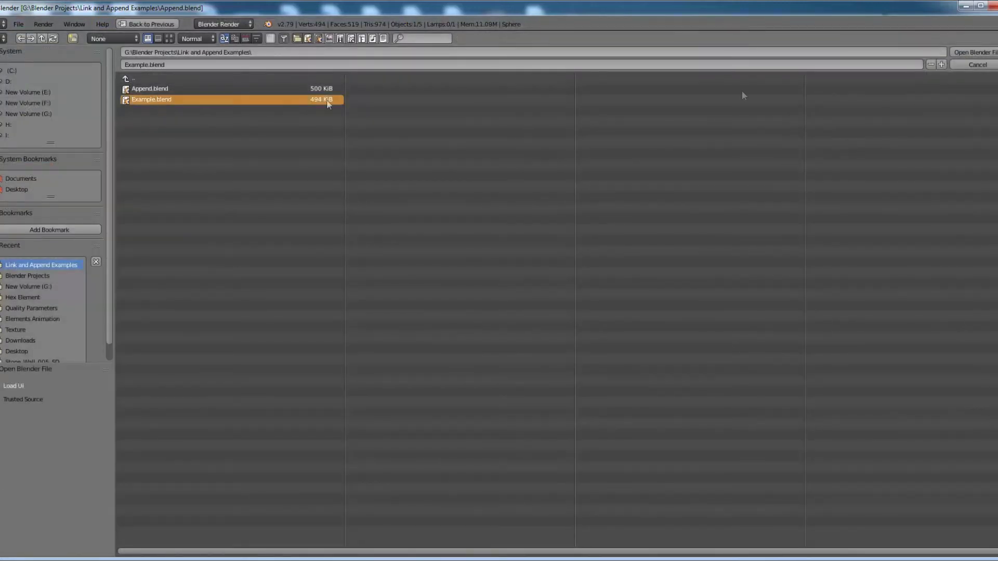
{"action": "left_click", "coordinate": [973, 52]}
{"action": "middle_click_drag", "start_coordinate": [380, 230], "coordinate": [411, 223]}
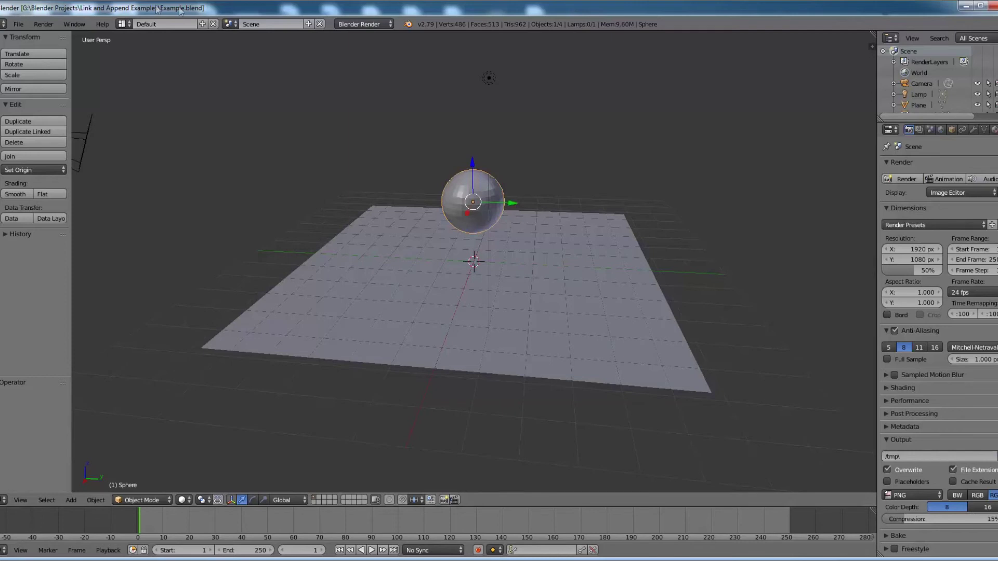